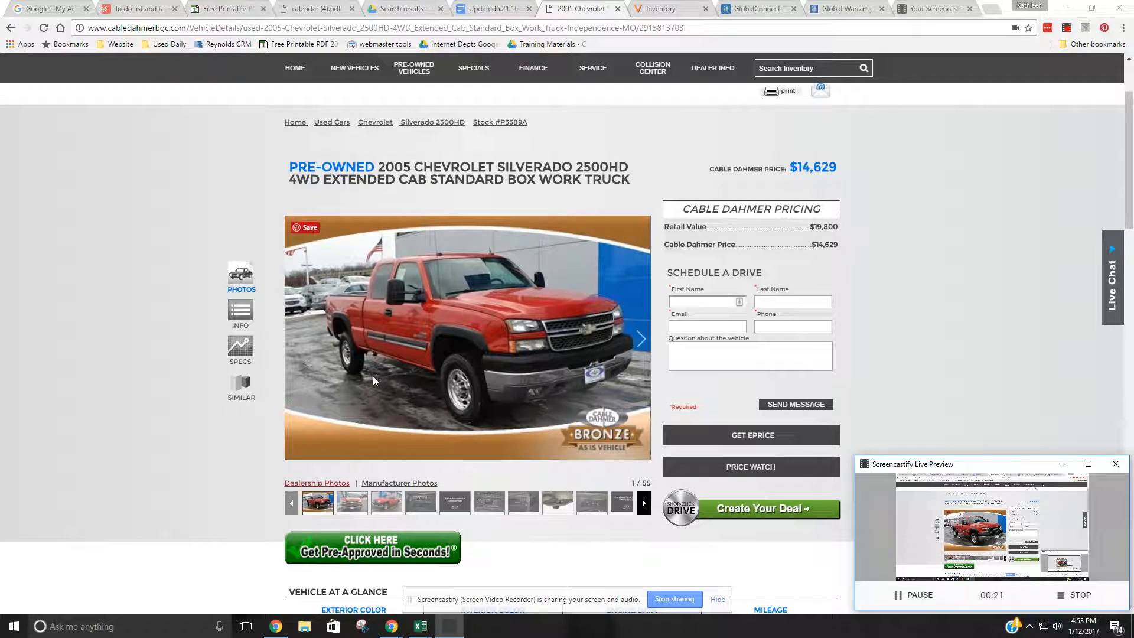
- Review the truck listing's photo, vehicle details and description for the stated exterior color
scroll(374, 375, "down", 2)
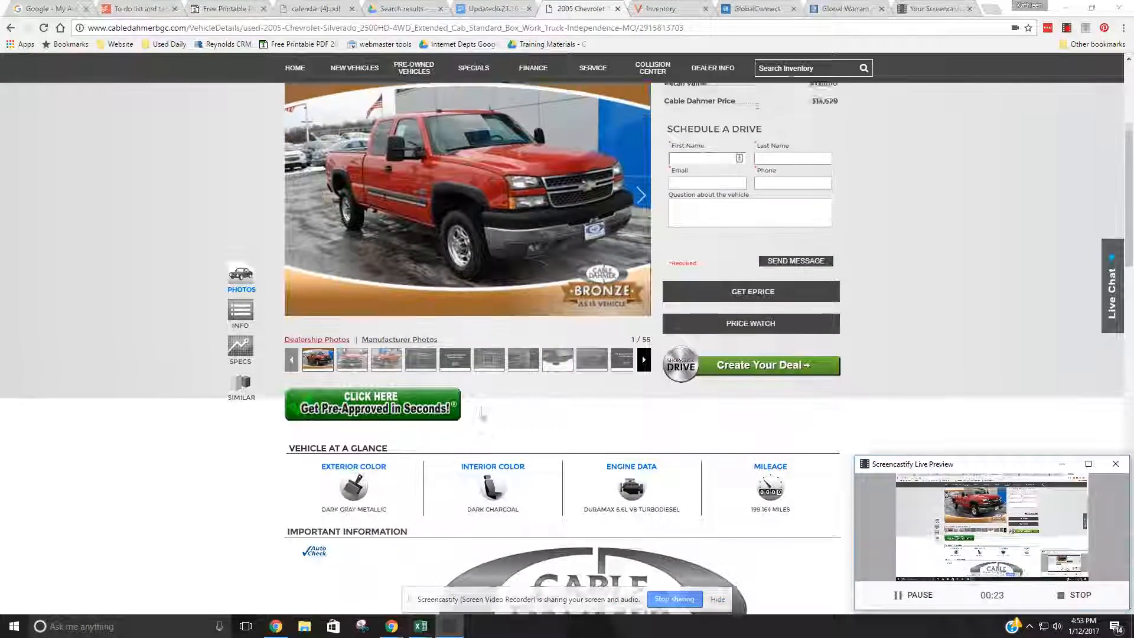
scroll(399, 270, "down", 6)
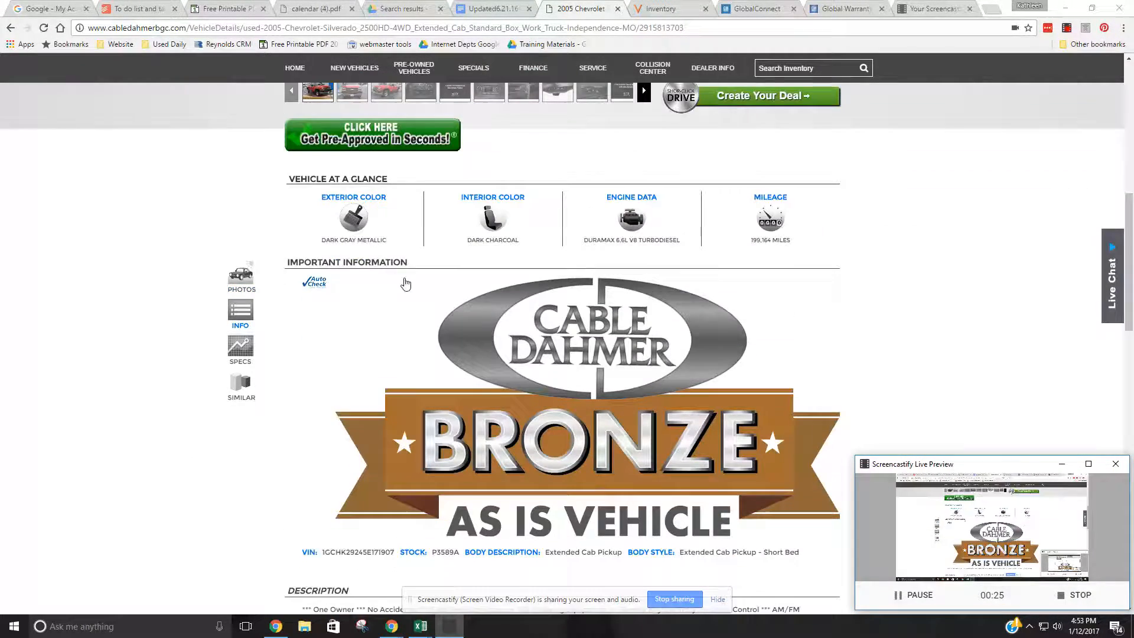
scroll(435, 376, "down", 3)
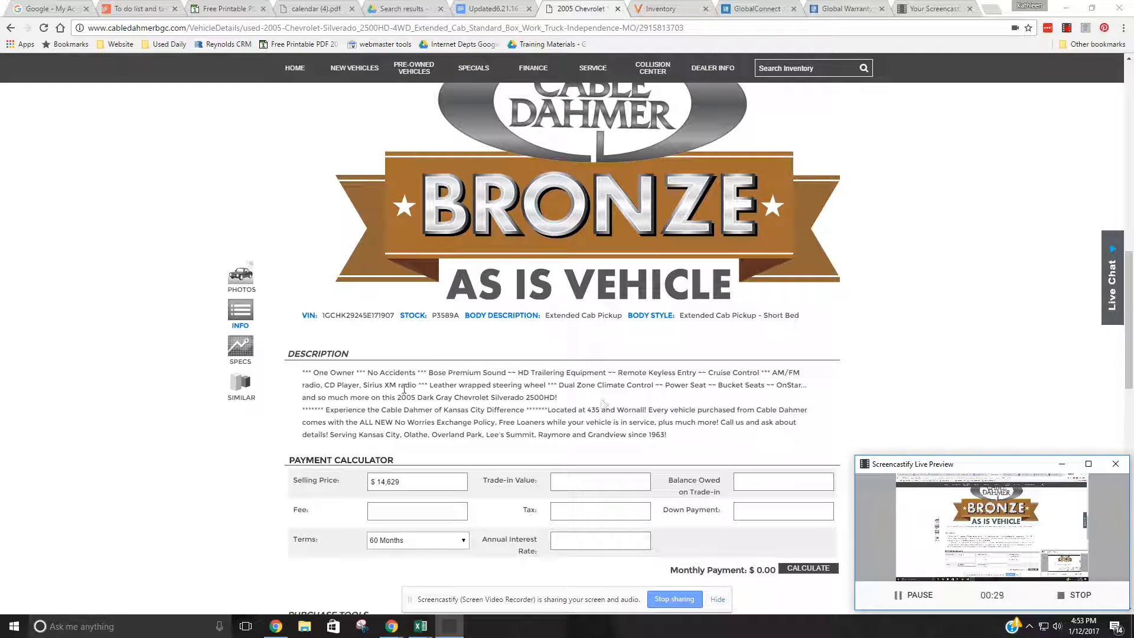
left_click_drag(405, 400, 526, 397)
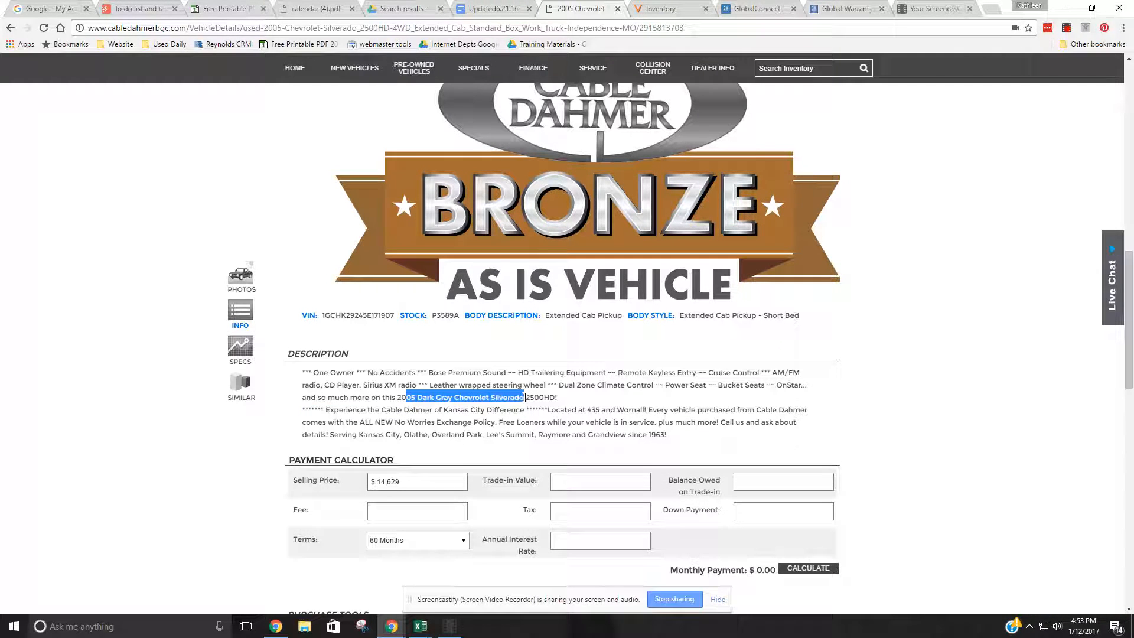
left_click(478, 421)
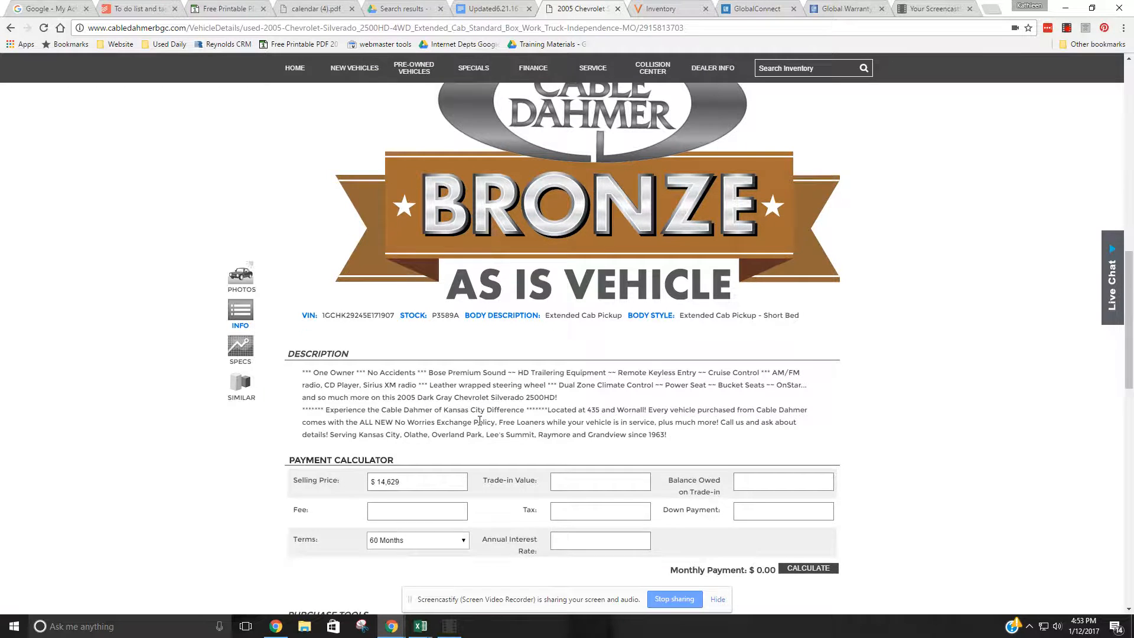
scroll(476, 421, "up", 10)
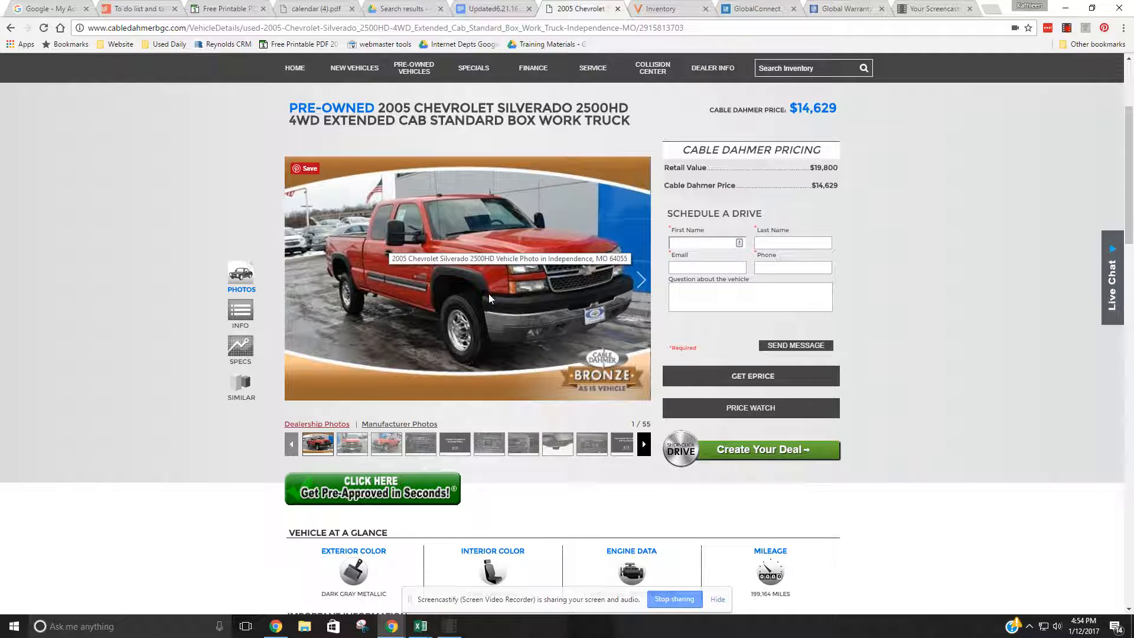
- Copy the VIN from the Silverado 2500HD listing's information section
scroll(487, 329, "down", 6)
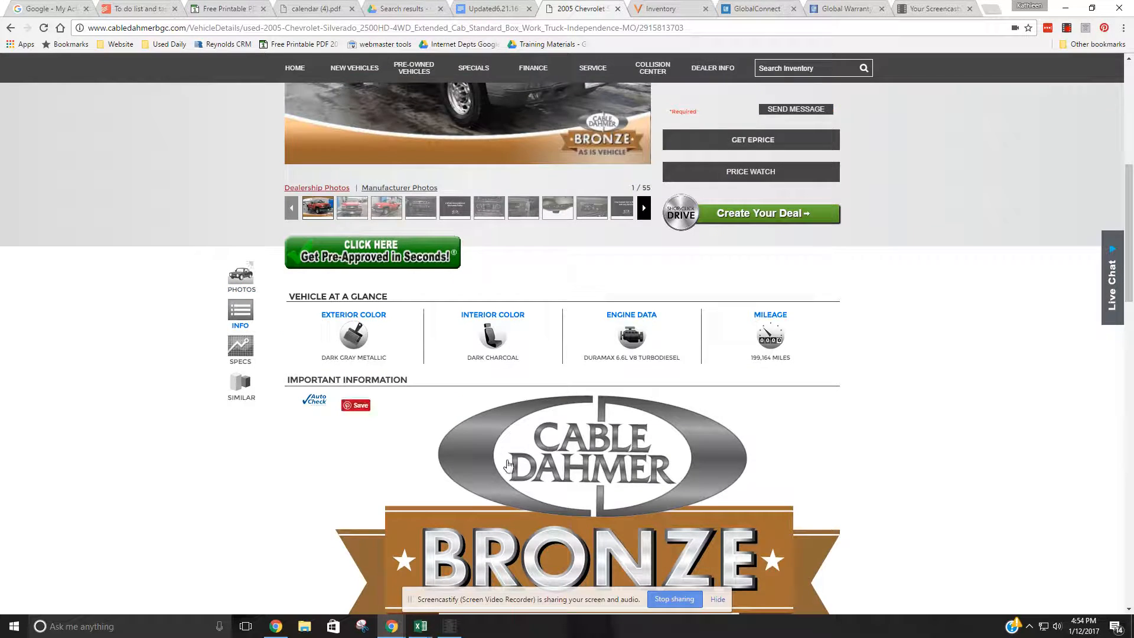
scroll(519, 484, "down", 3)
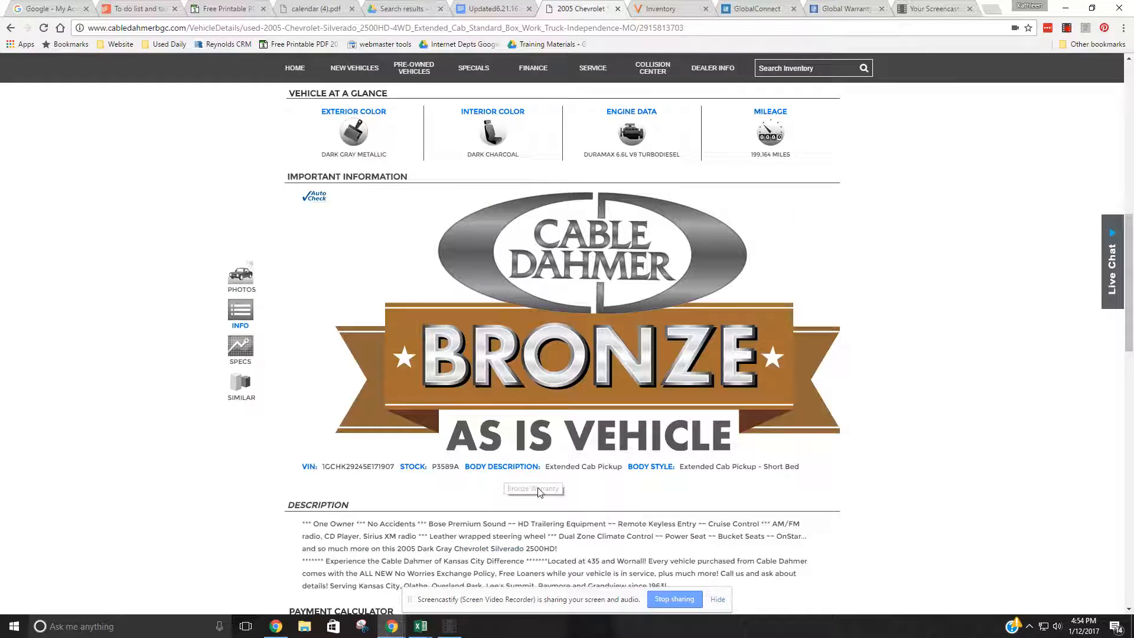
double_click(357, 377)
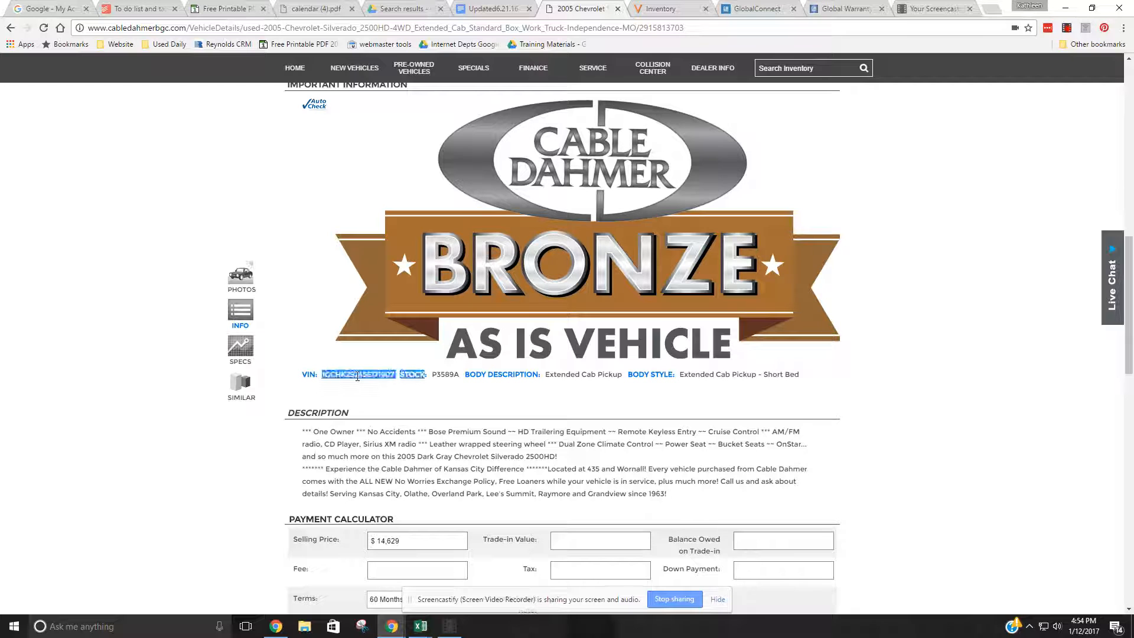
right_click(372, 376)
left_click(399, 384)
right_click(373, 376)
left_click(381, 384)
left_click(399, 408)
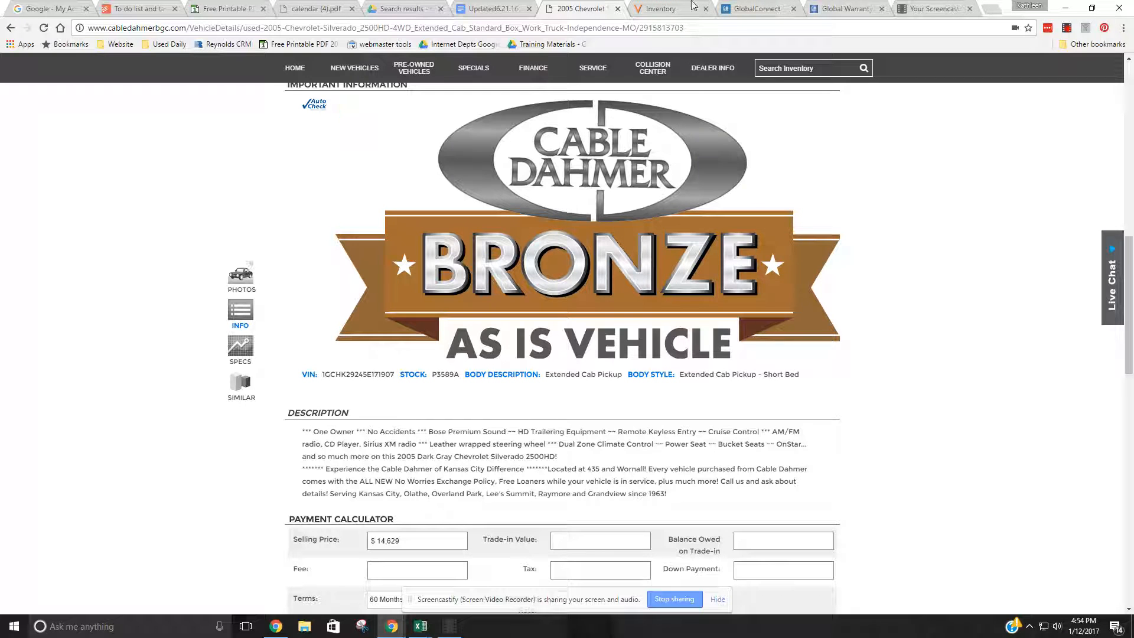
- Switch to the vAuto inventory and replace the stock number search with the copied VIN
left_click(656, 12)
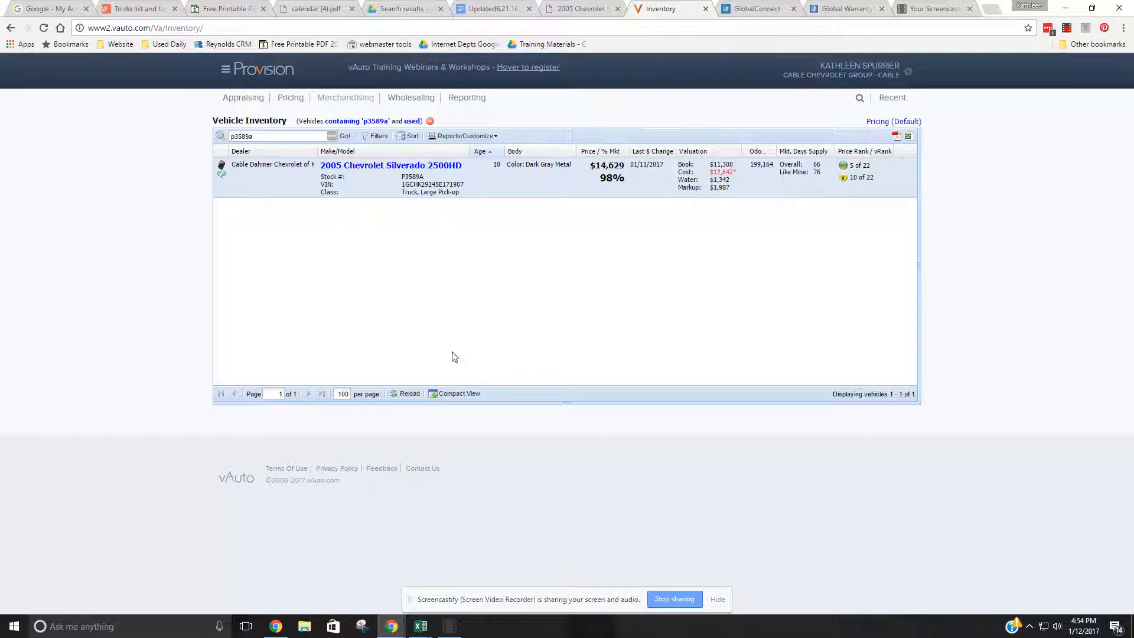
double_click(242, 136)
right_click(271, 135)
left_click(296, 170)
key("Return")
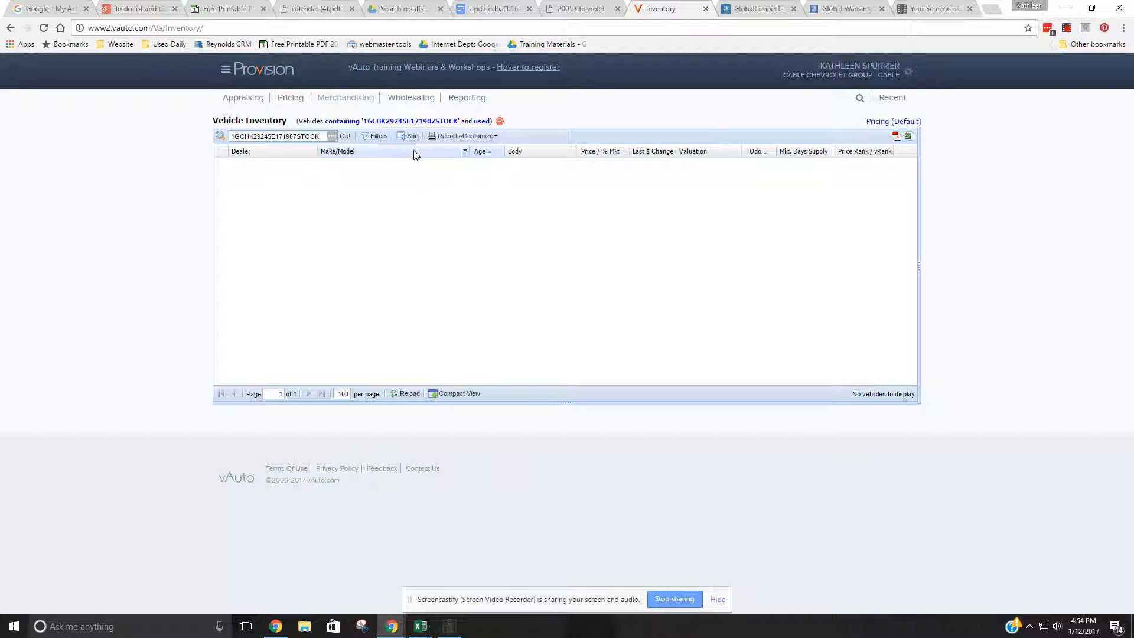
- Remove the extra word "STOCK" from the end of the inventory search term and rerun the search
double_click(323, 137)
left_click(323, 136)
key("BackSpace")
key("Return")
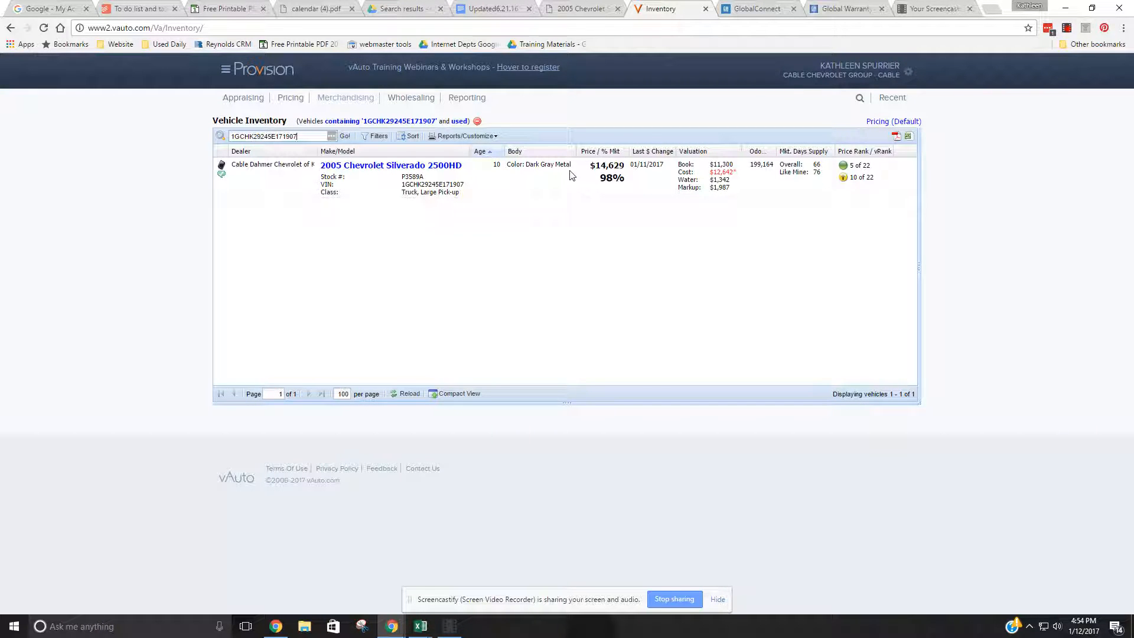
- Open the 2005 Chevrolet Silverado 2500HD record and display its vehicle attributes down to the color fields
left_click(351, 170)
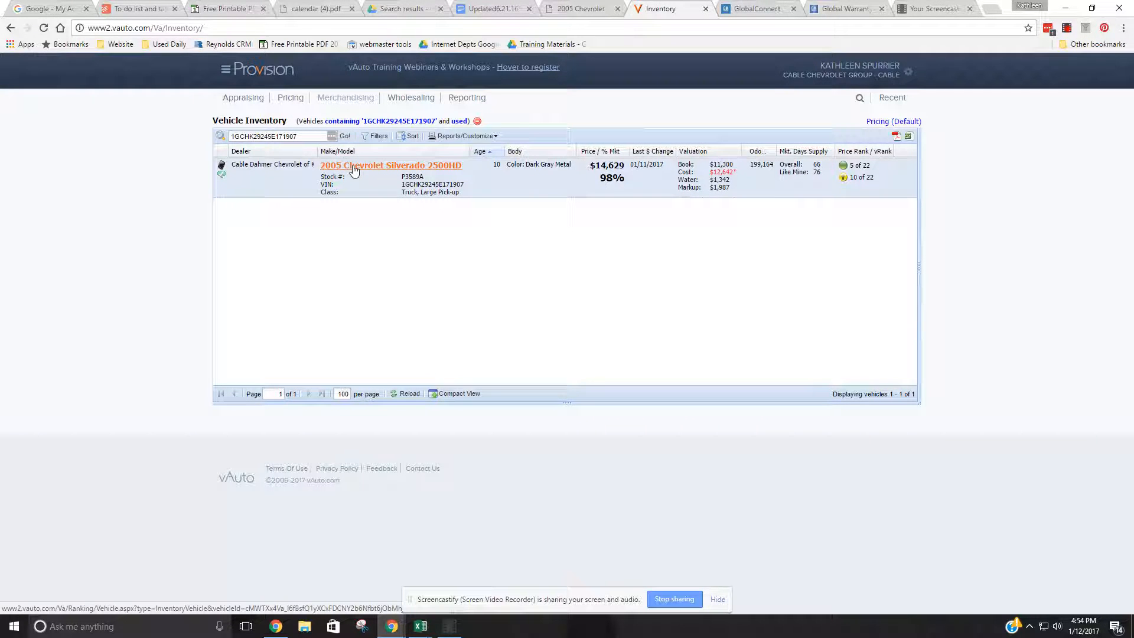
left_click(352, 170)
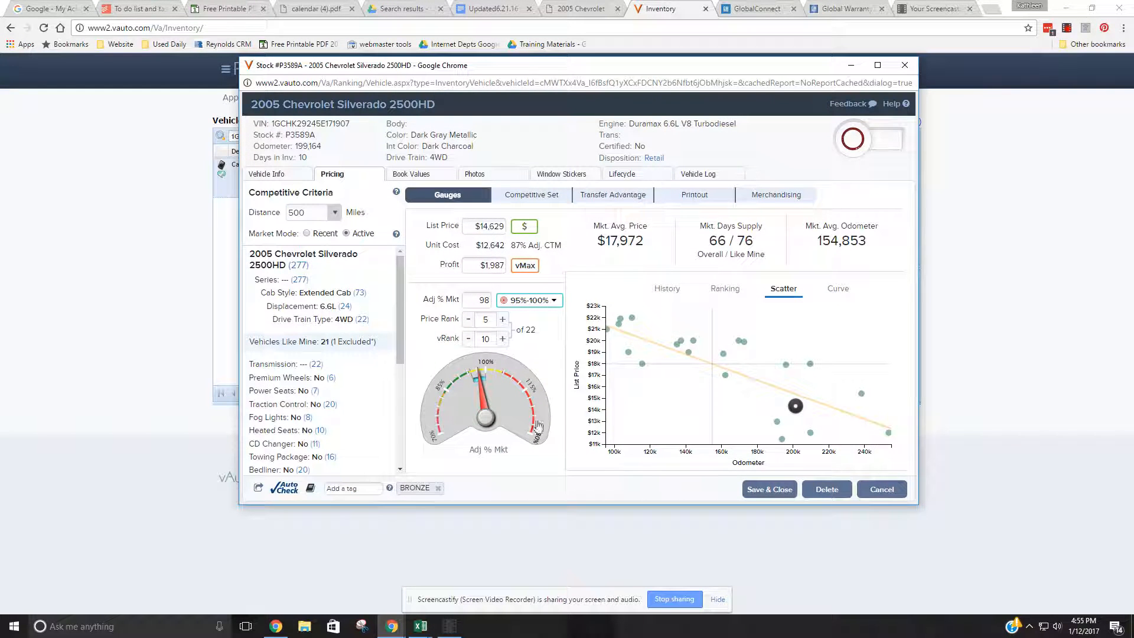
left_click(267, 176)
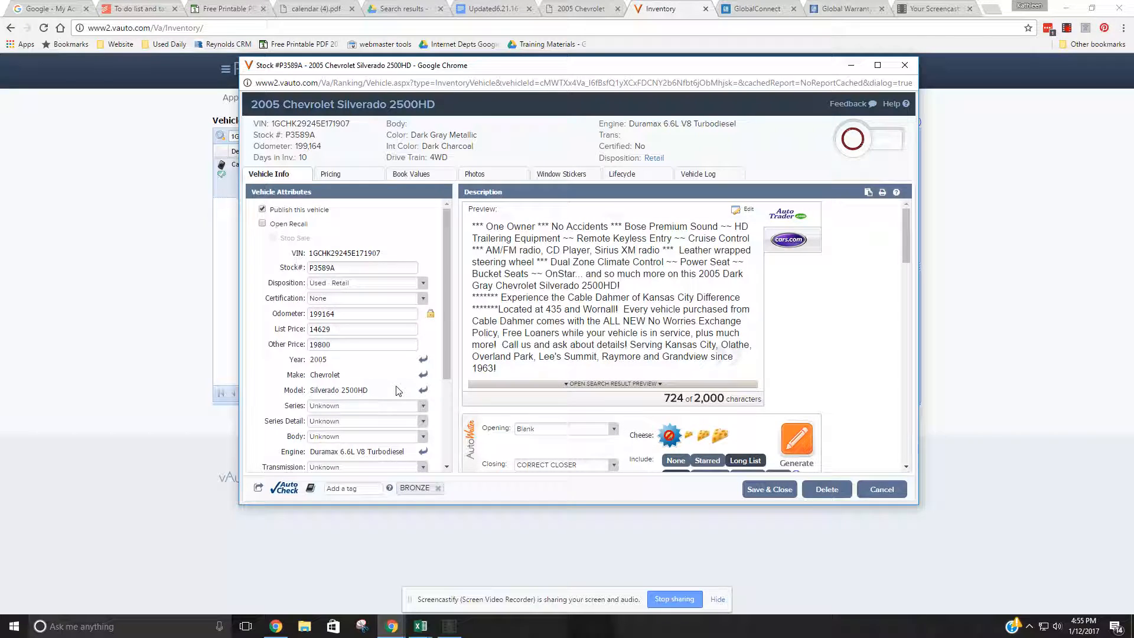
scroll(397, 386, "down", 2)
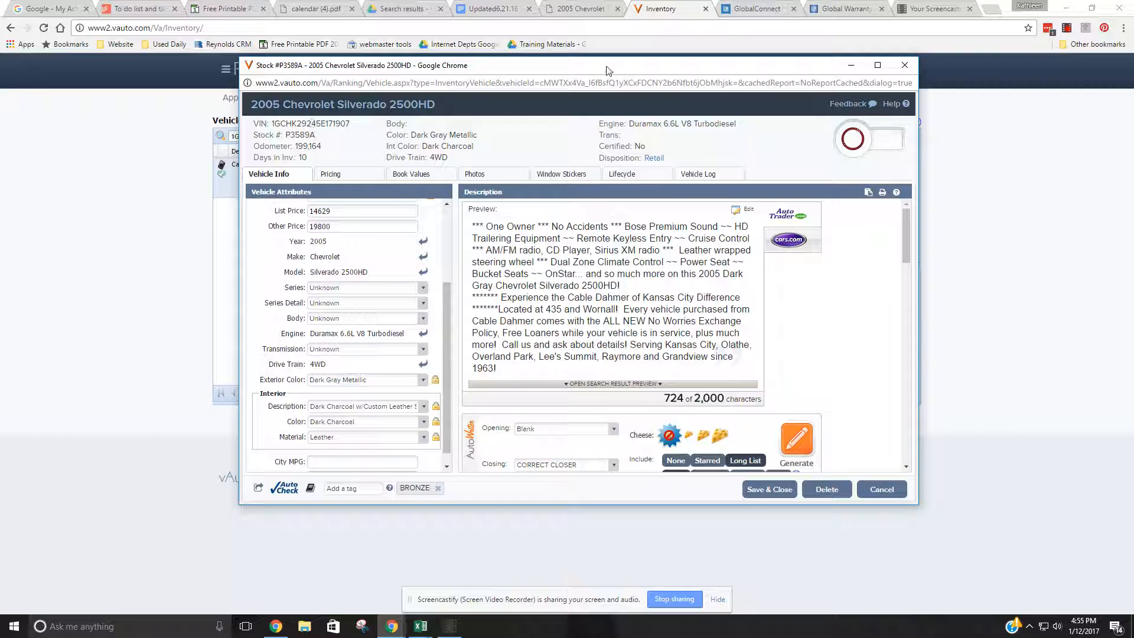
- Copy the VIN from the header of the truck's vAuto record
double_click(312, 123)
right_click(311, 121)
left_click(328, 130)
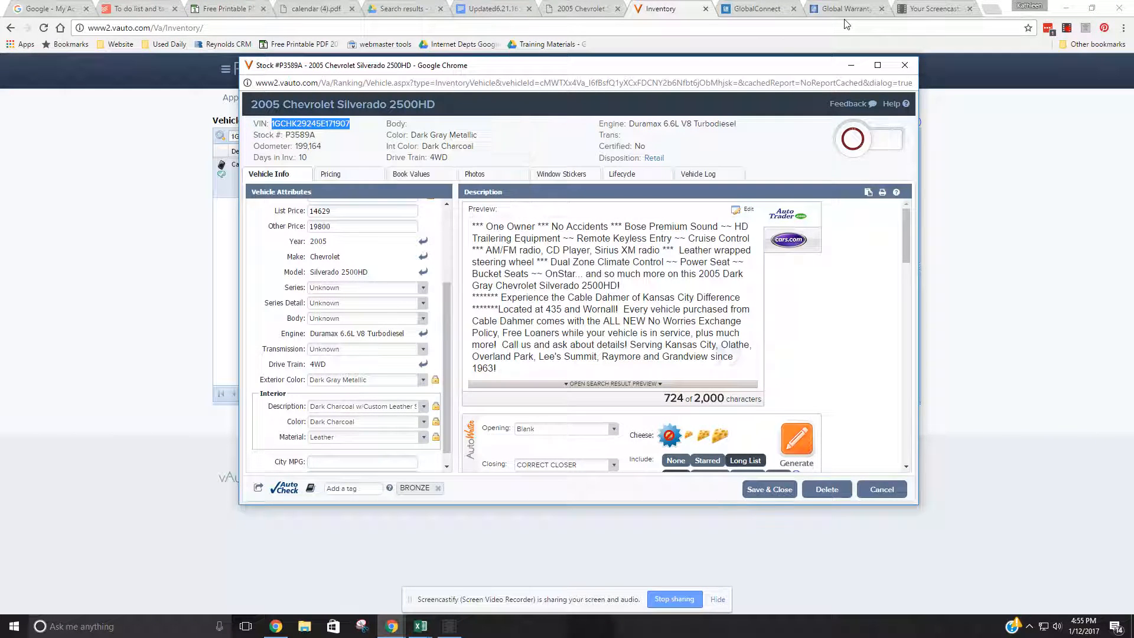
- Switch to GlobalConnect and open the Investigate Vehicle History application from the Service department
left_click(762, 12)
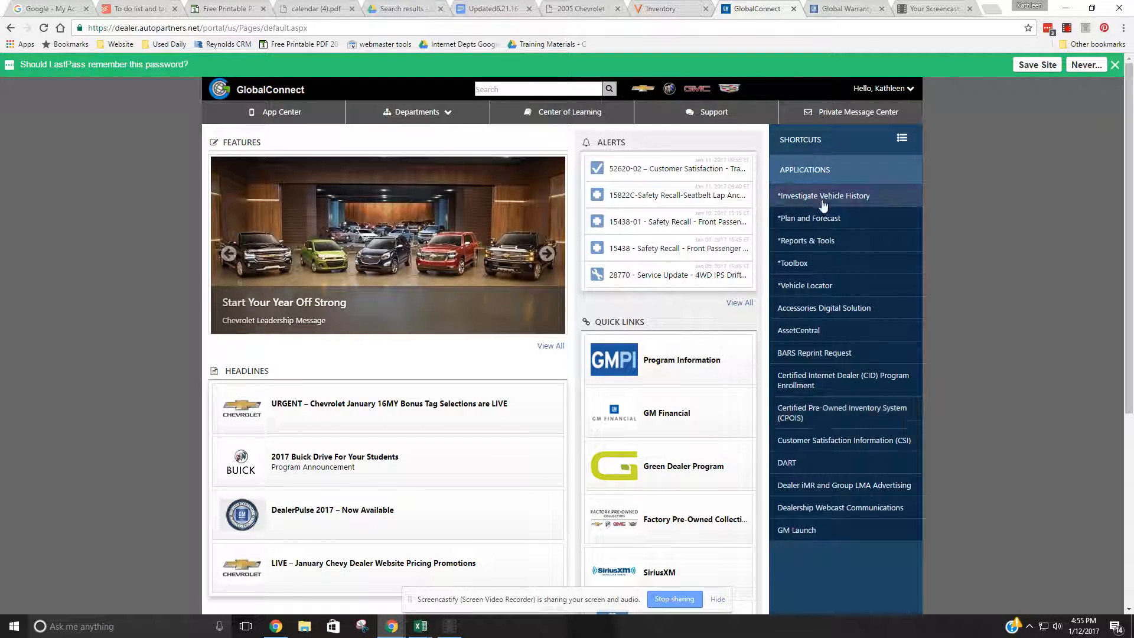
left_click(418, 112)
left_click(408, 175)
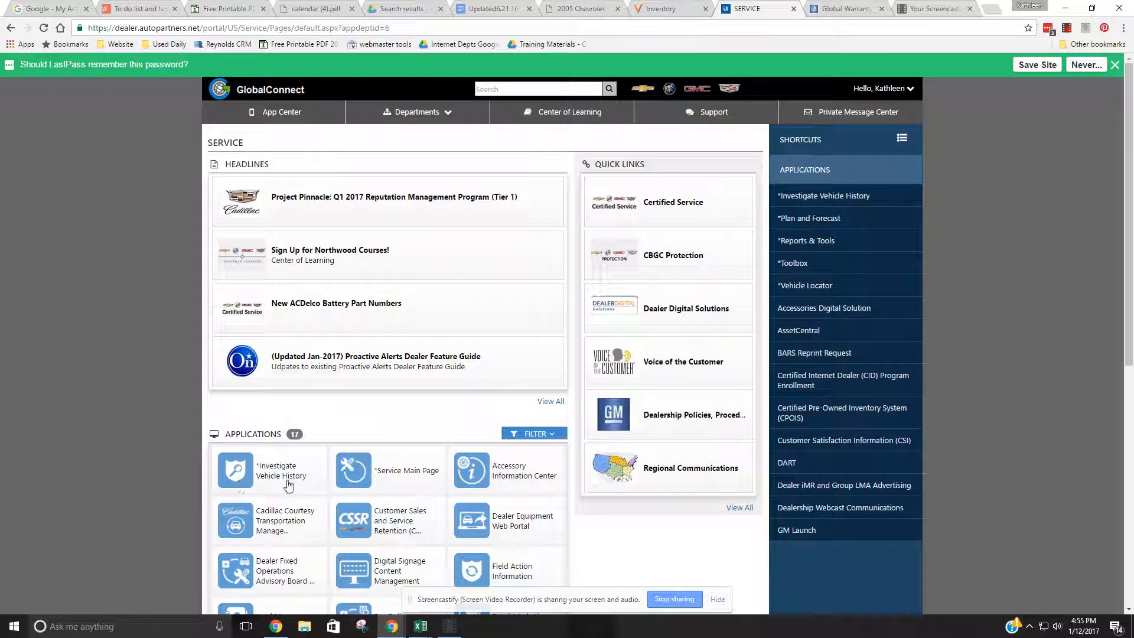
left_click(234, 477)
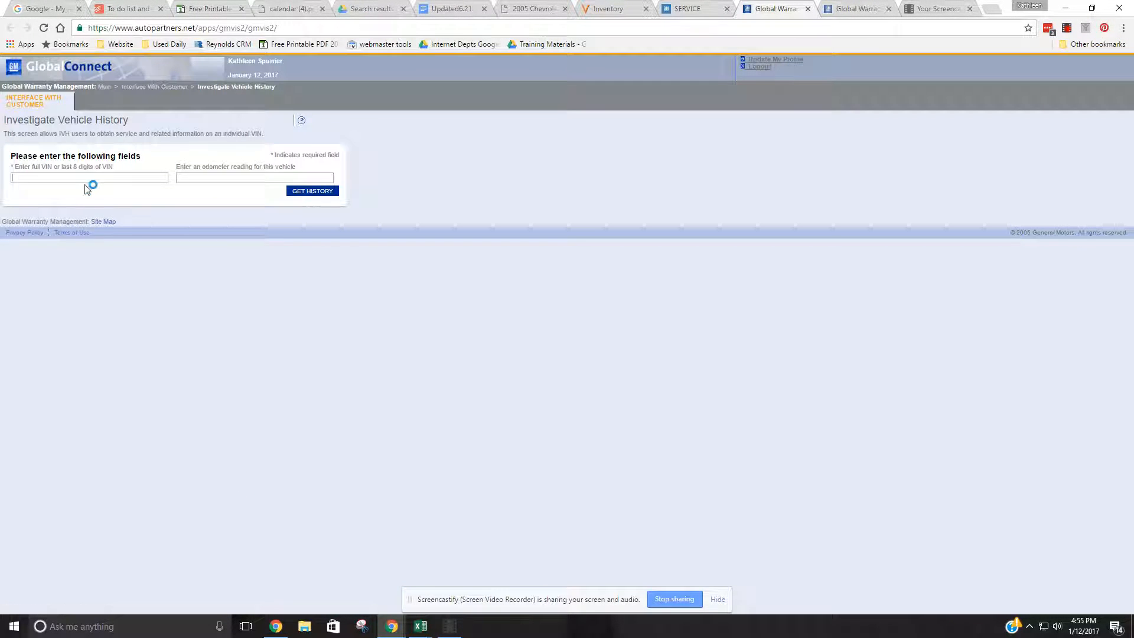
- Paste the copied VIN into the vehicle history form and retrieve the truck's history
right_click(88, 178)
left_click(117, 249)
left_click(311, 191)
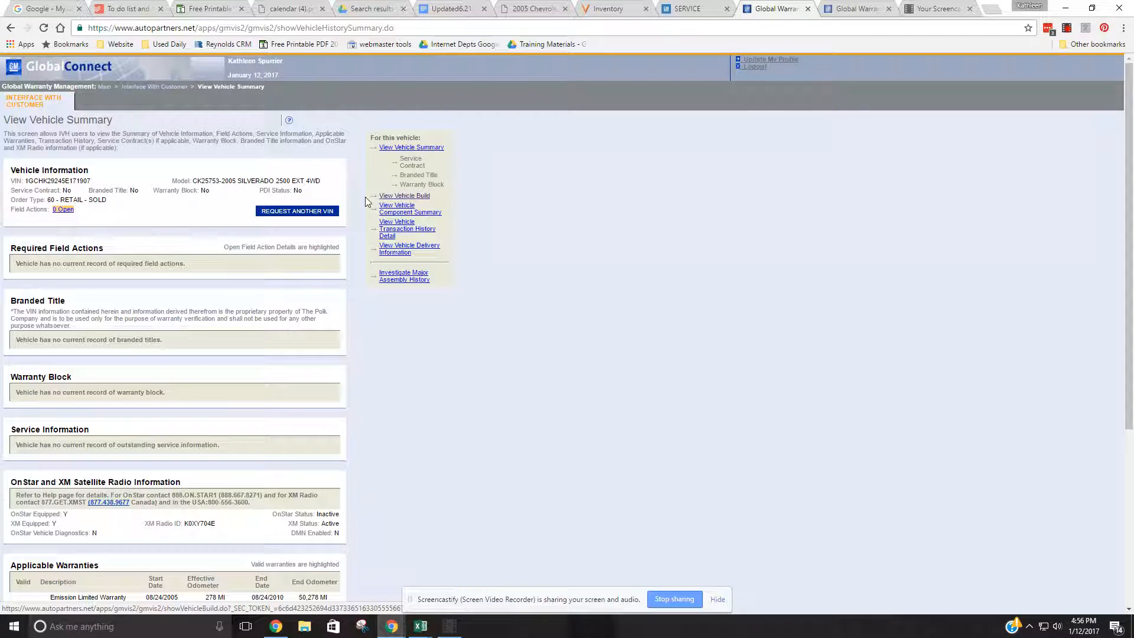
- Open the truck's vehicle build information and examine its option codes for exterior color, interior color, transmission and equipment
left_click(412, 200)
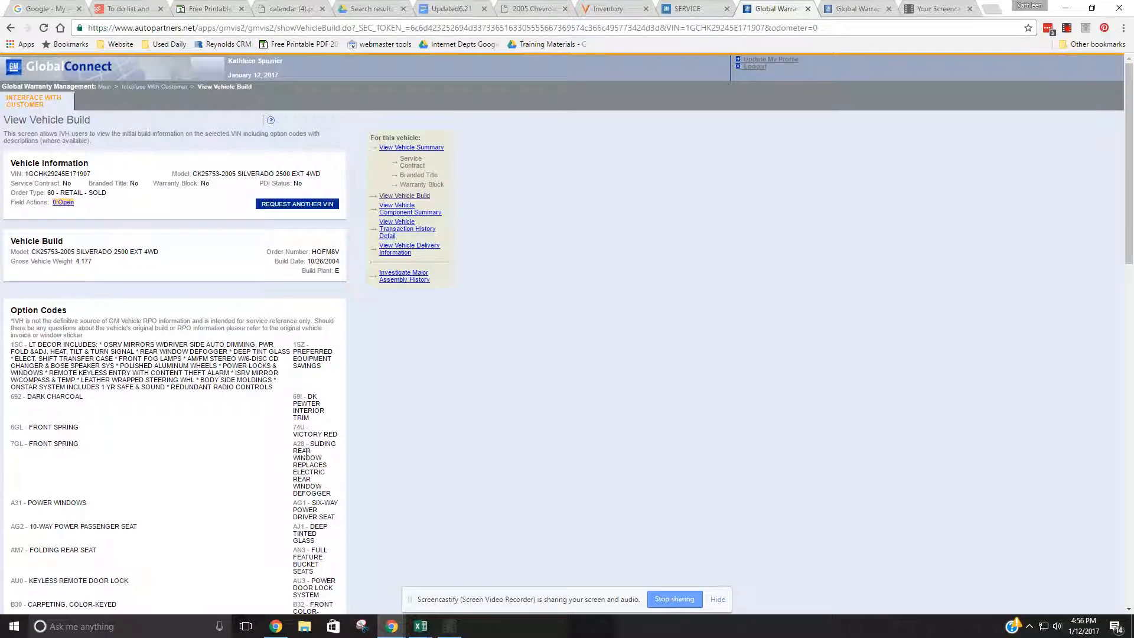
left_click_drag(292, 427, 339, 435)
left_click_drag(84, 397, 30, 396)
scroll(146, 401, "down", 2)
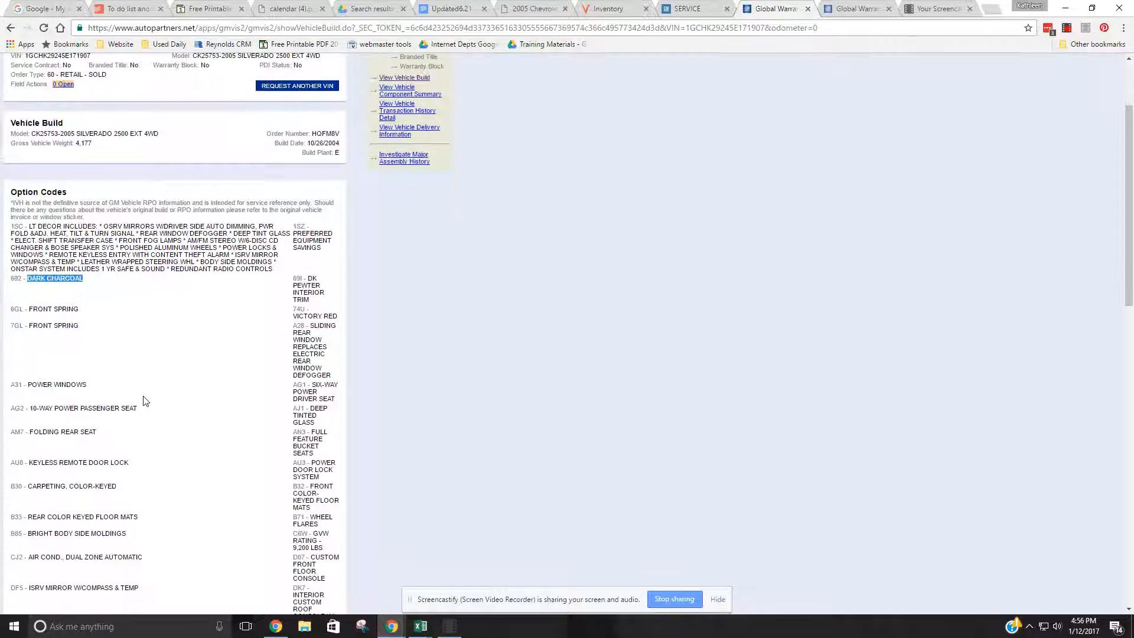
scroll(207, 547, "down", 1)
scroll(207, 549, "up", 1)
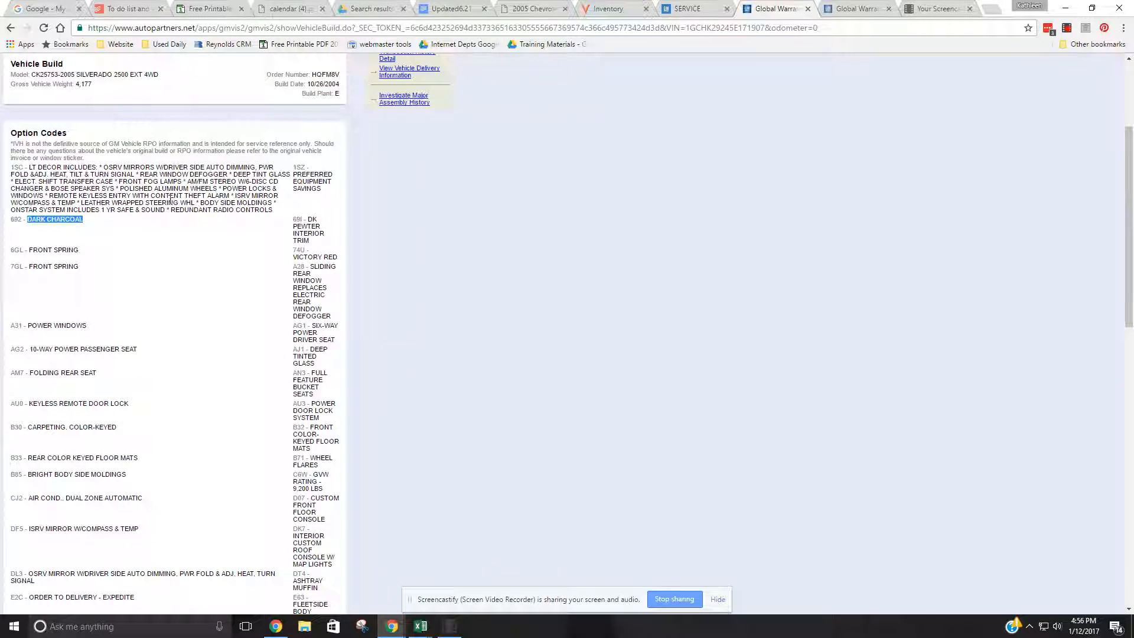
scroll(157, 452, "down", 3)
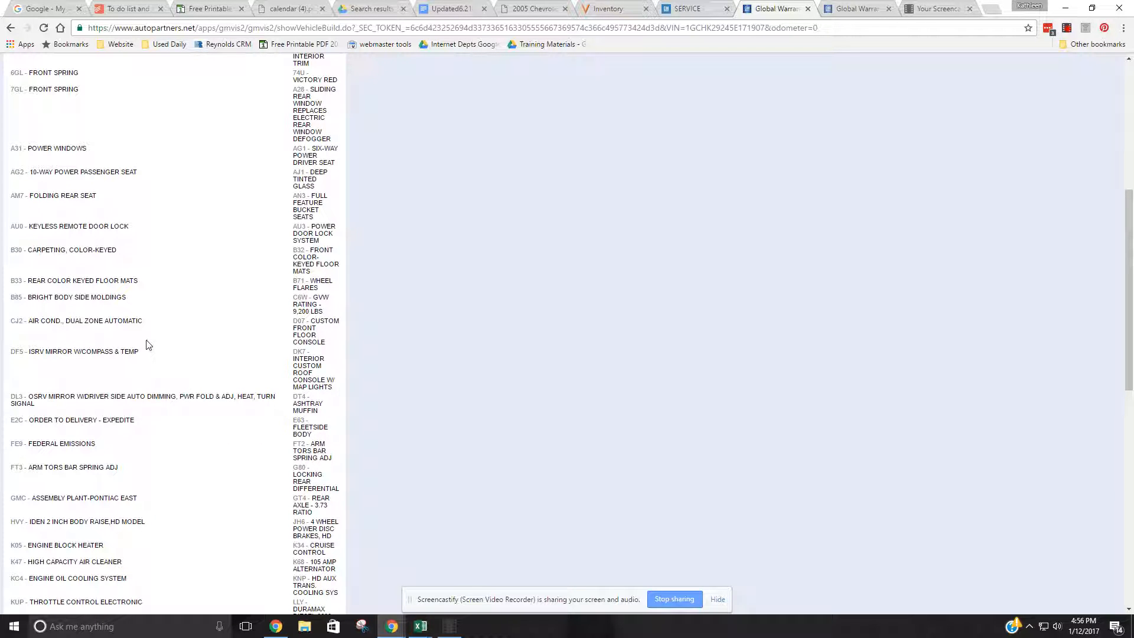
scroll(158, 420, "down", 5)
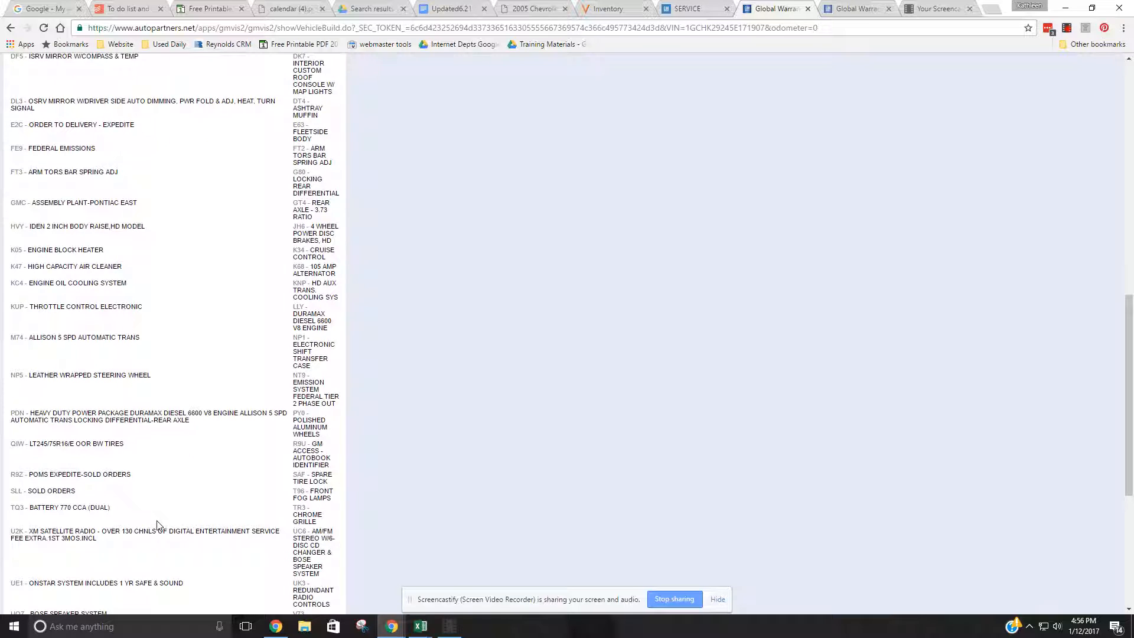
scroll(158, 525, "down", 2)
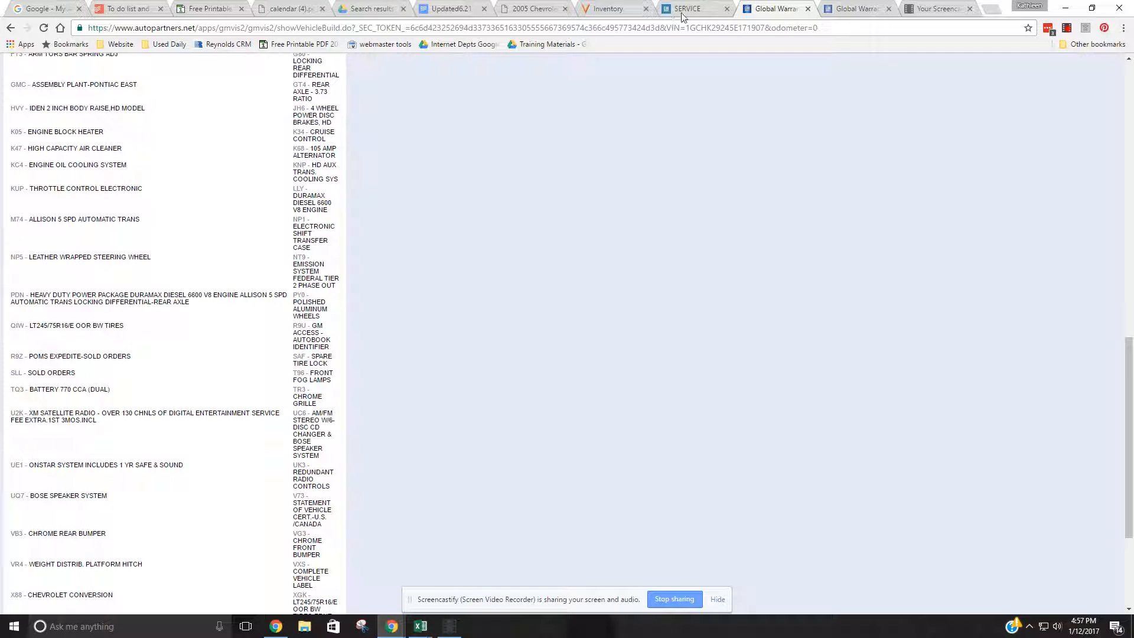
- Return to the truck's vAuto record and set its exterior color to Victory Red
left_click(616, 12)
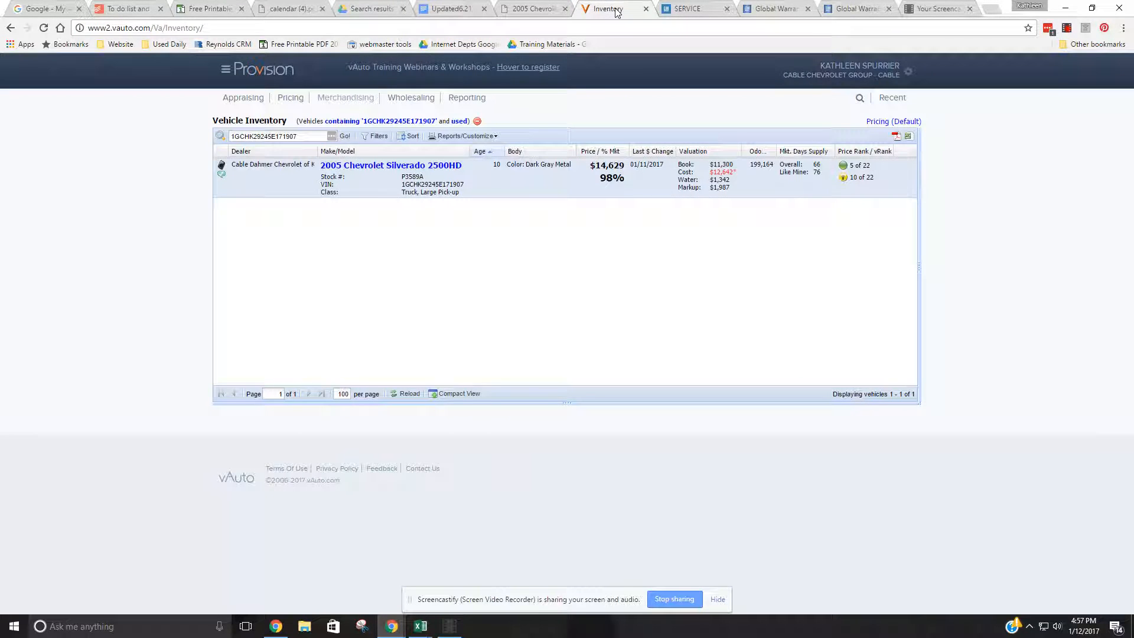
left_click(410, 168)
left_click(482, 74)
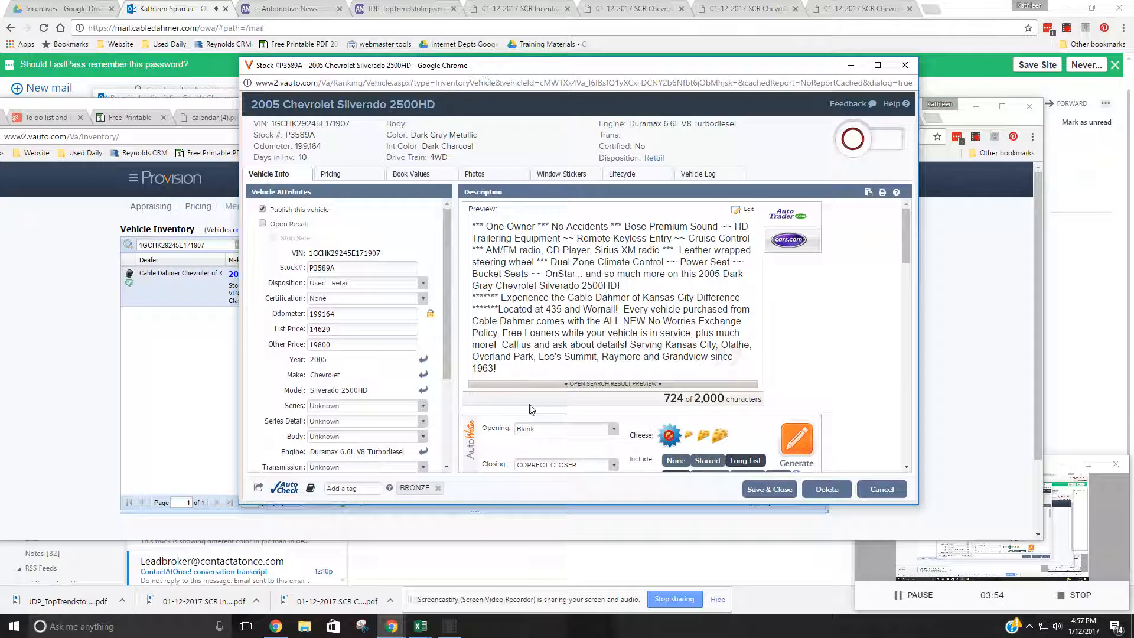
scroll(356, 431, "down", 2)
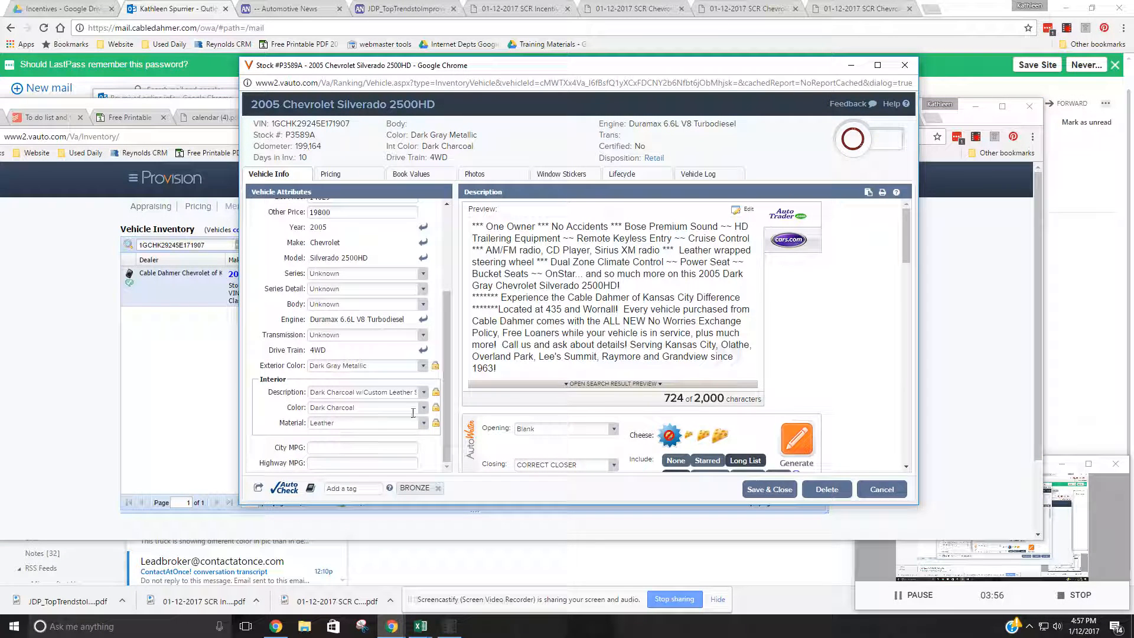
left_click(424, 366)
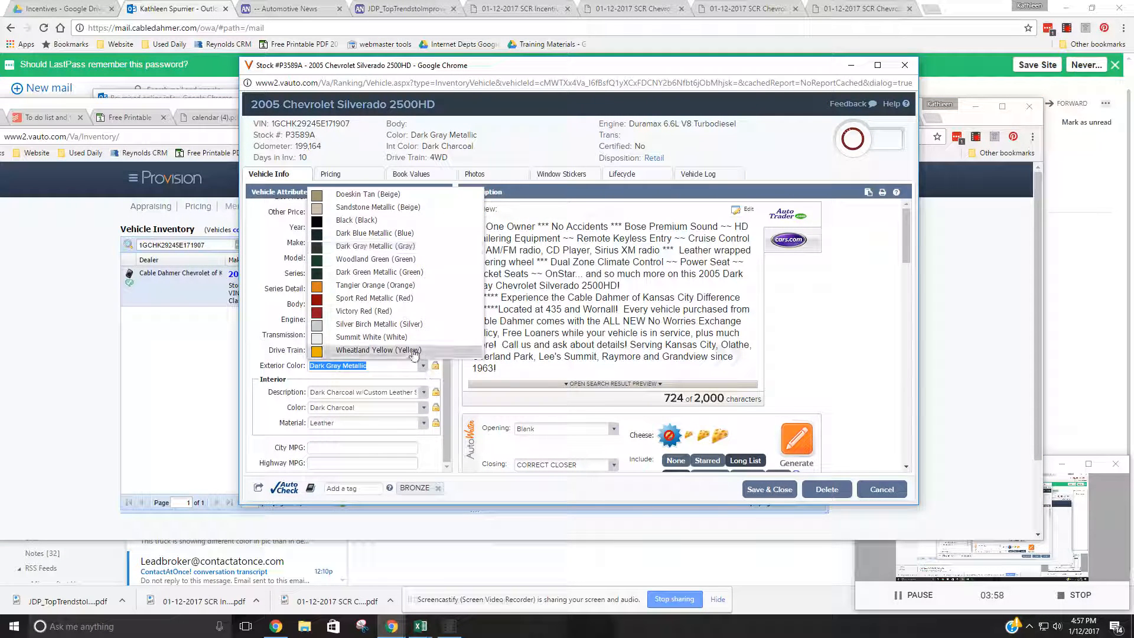
left_click(379, 315)
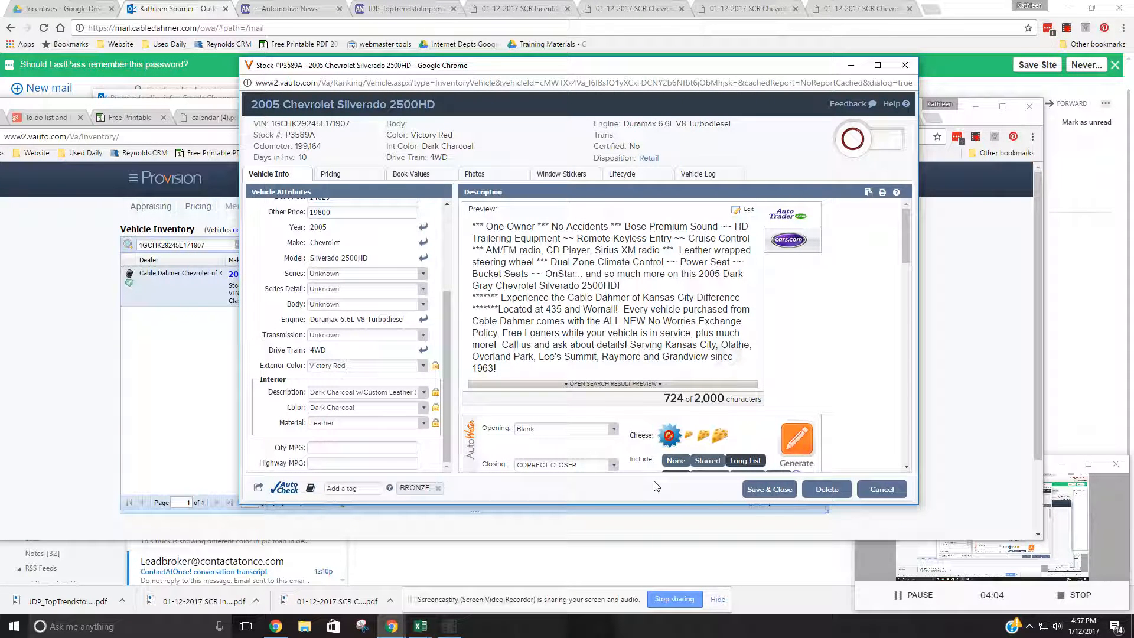
- Look up the truck's transmission among the option codes in its GlobalConnect vehicle build information
left_click(423, 335)
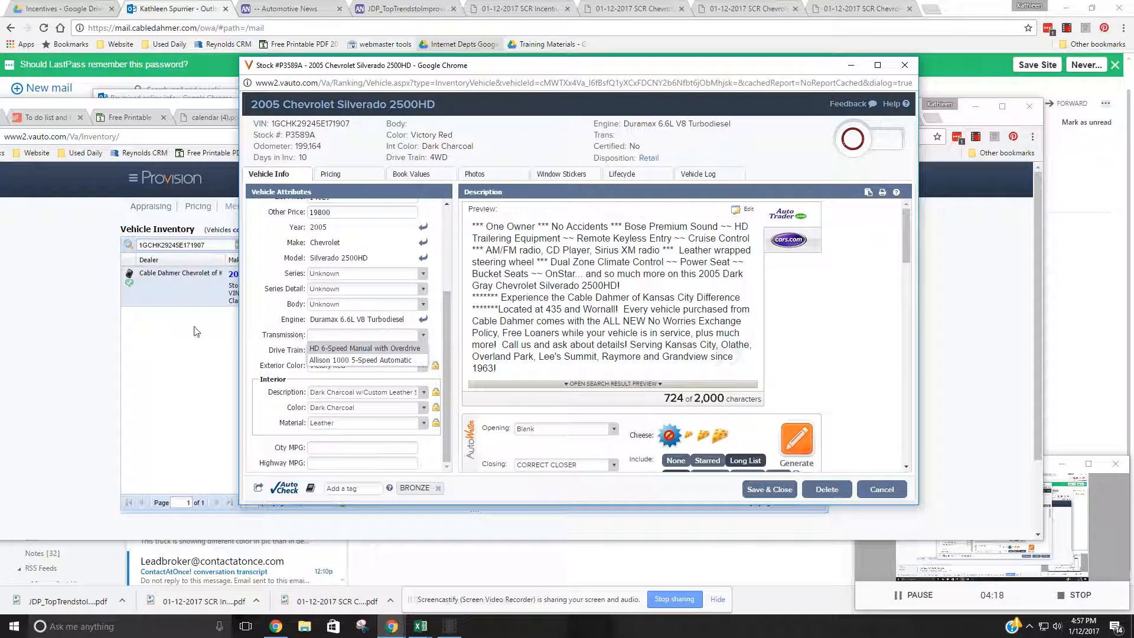
left_click(180, 109)
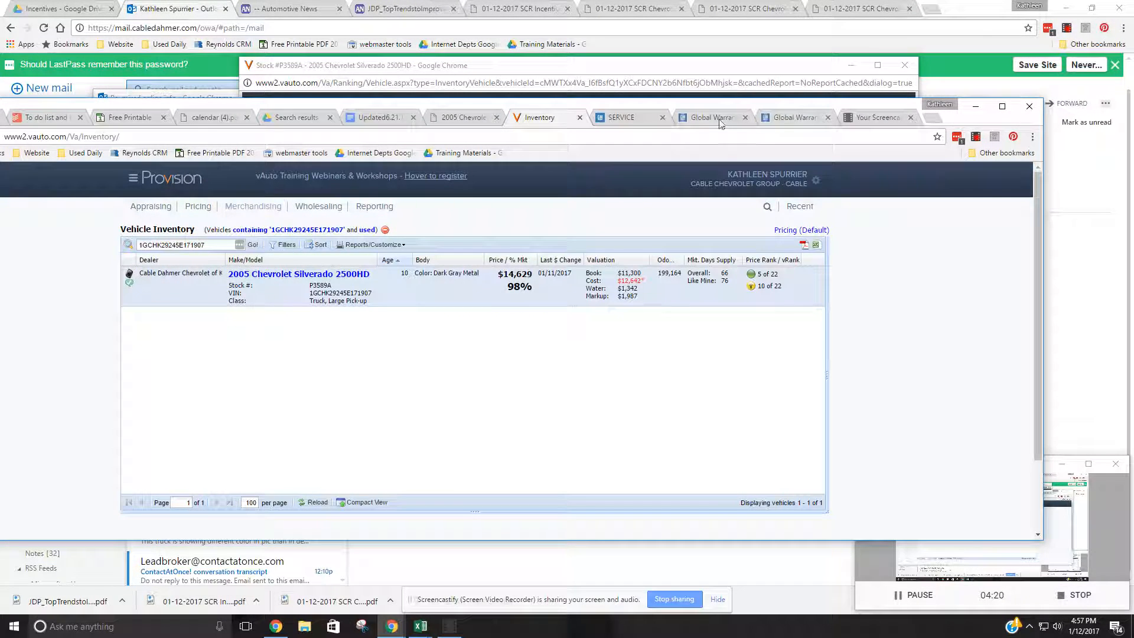
left_click(798, 117)
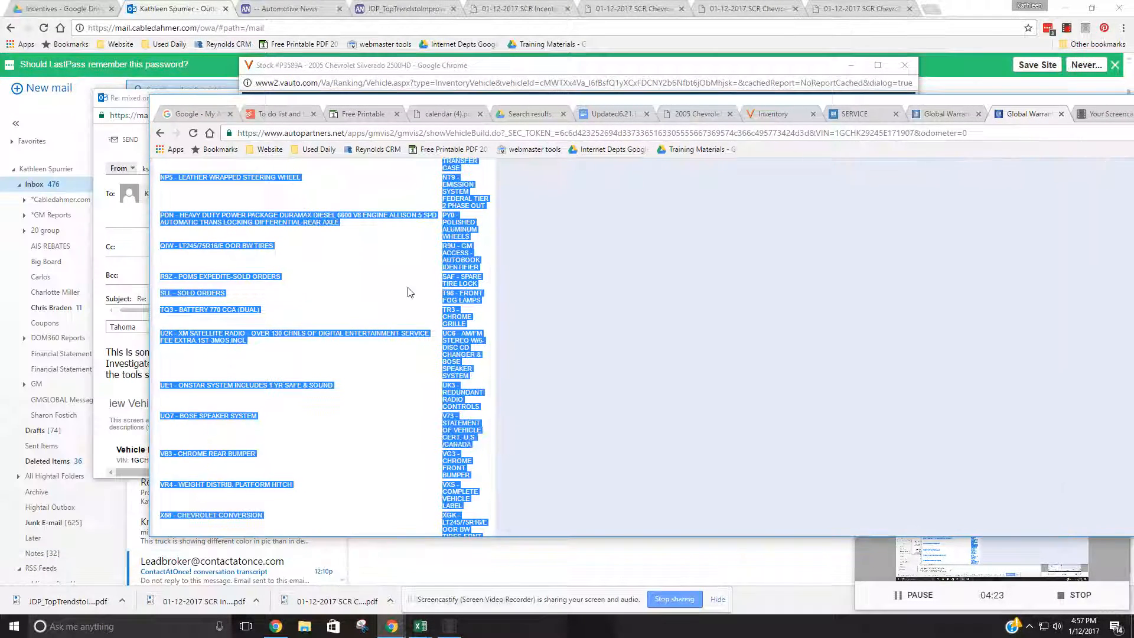
left_click(408, 292)
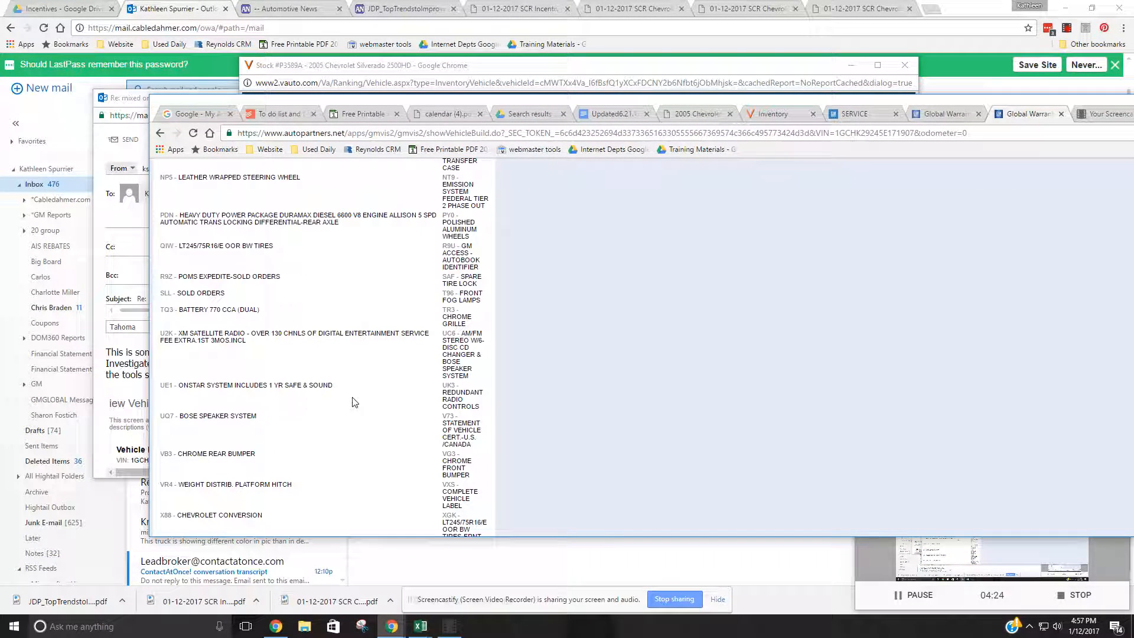
scroll(349, 472, "down", 3)
scroll(349, 472, "up", 1)
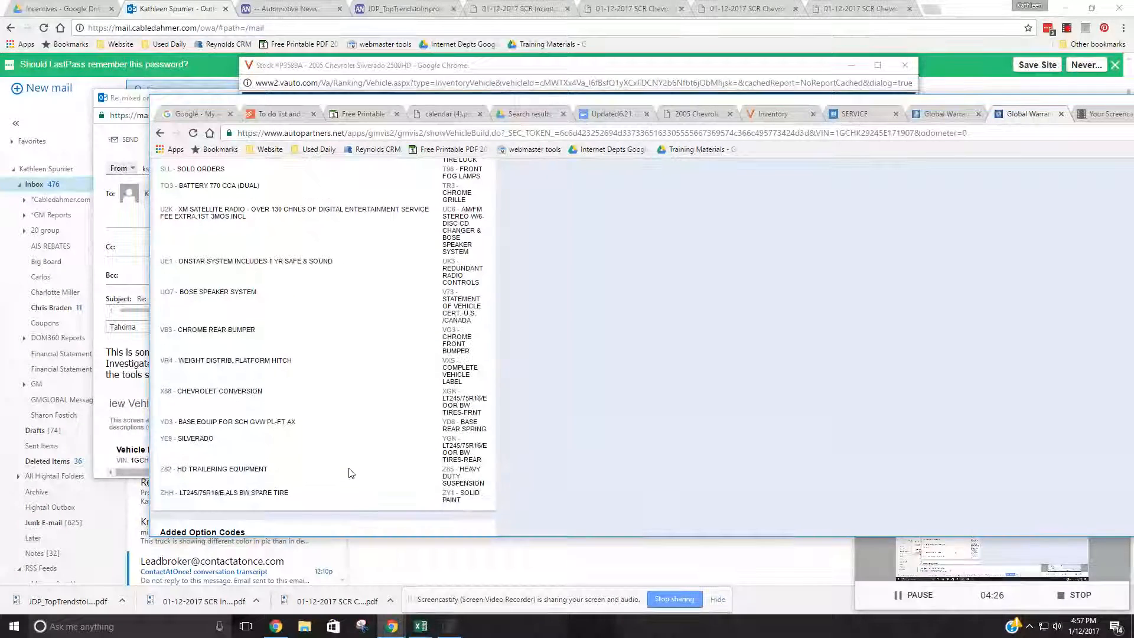
scroll(400, 443, "up", 3)
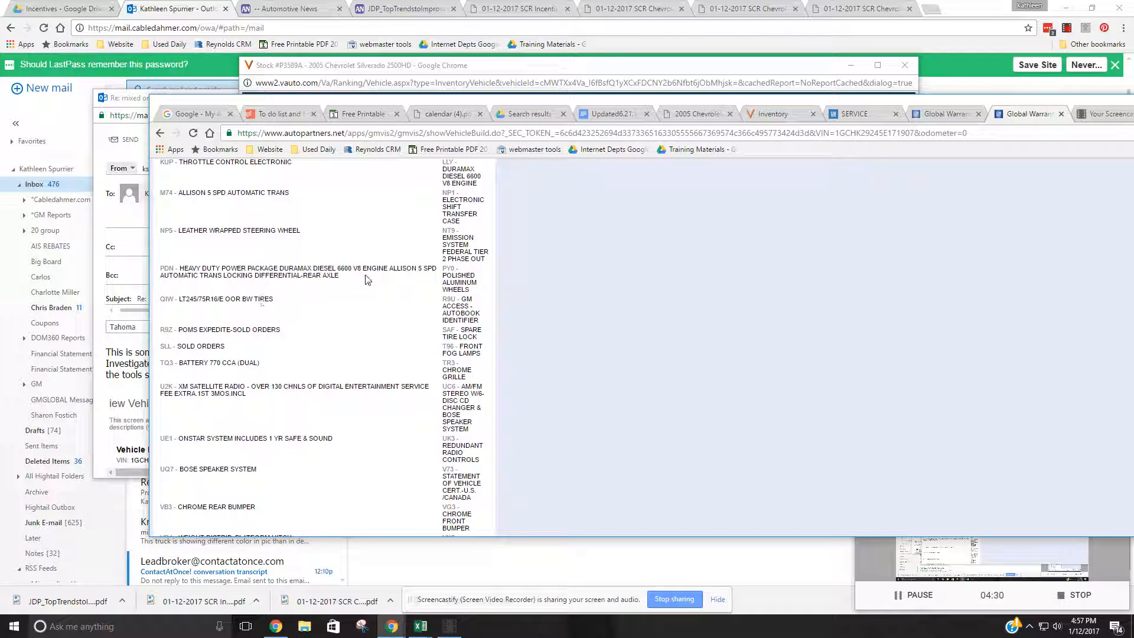
left_click_drag(307, 268, 339, 276)
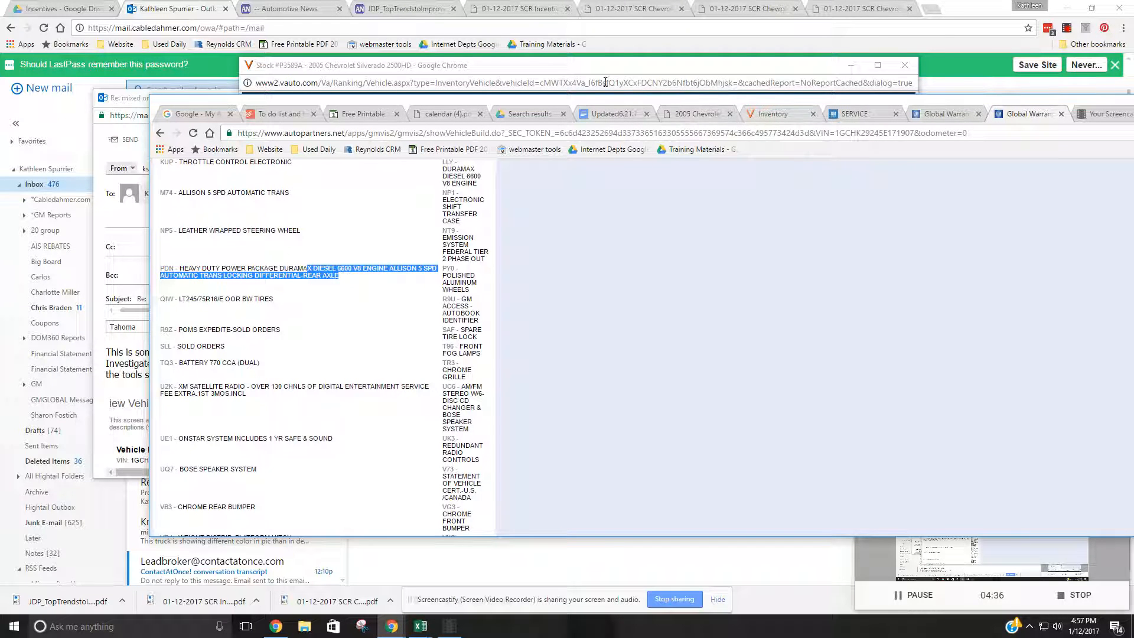
- Return to the vAuto record and set the transmission to Allison 1000 5-Speed Automatic and the series to LT
left_click(359, 59)
left_click(366, 334)
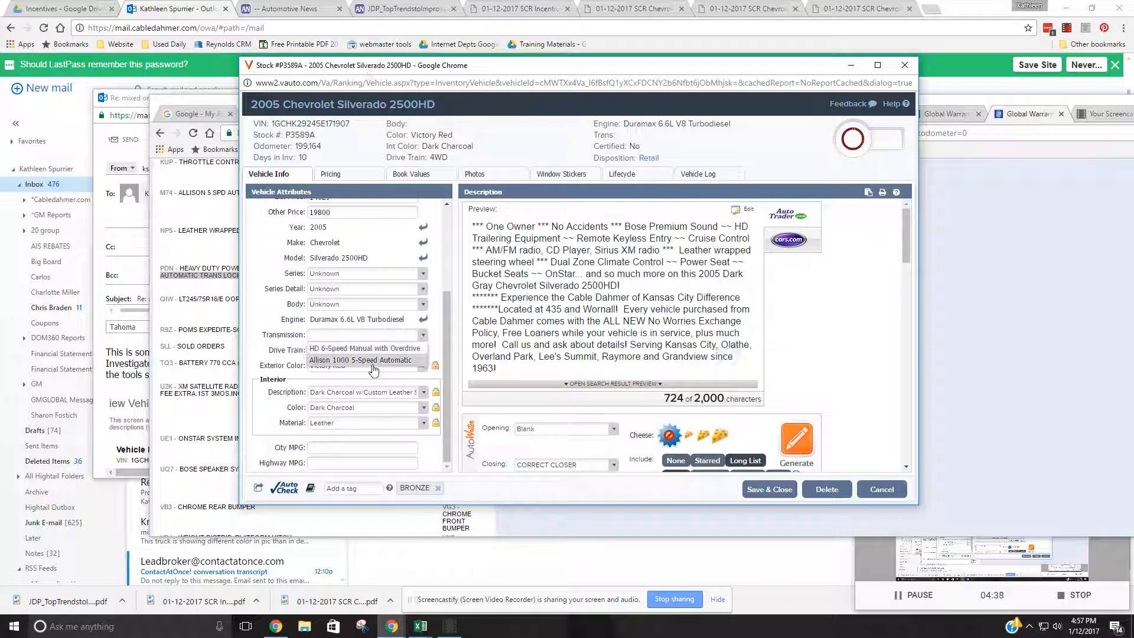
left_click(328, 360)
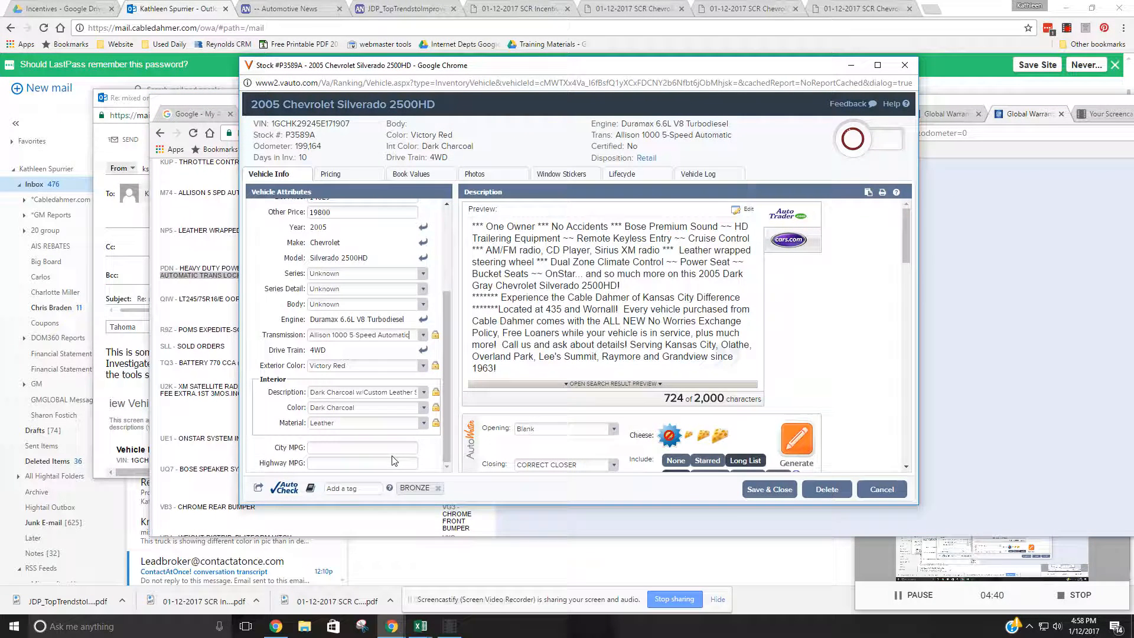
left_click(422, 274)
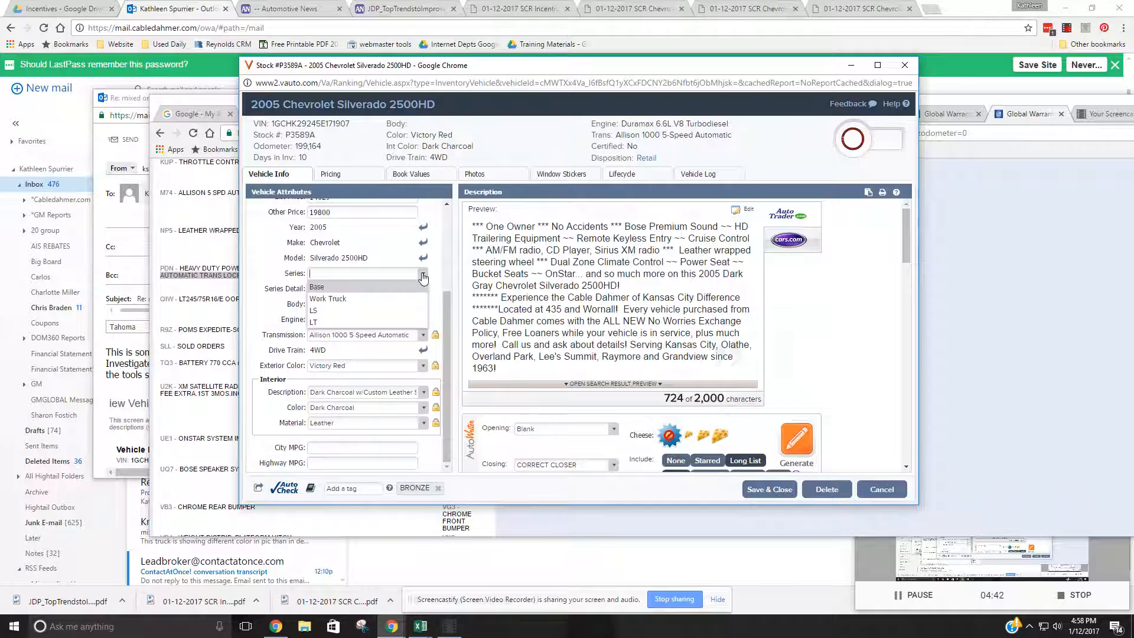
left_click(372, 322)
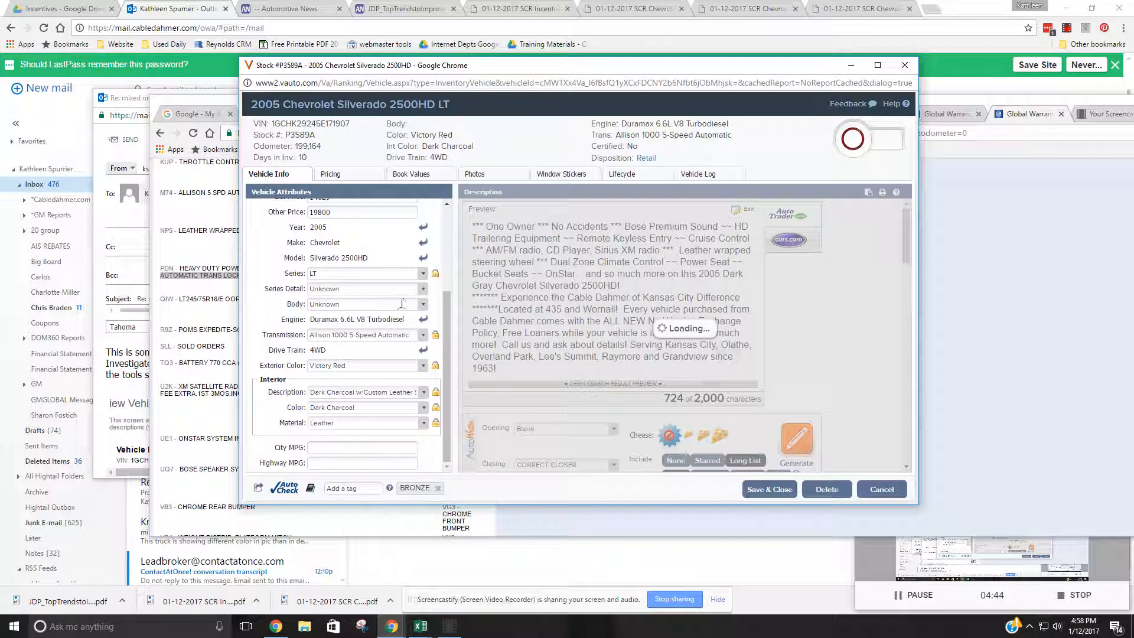
left_click(422, 306)
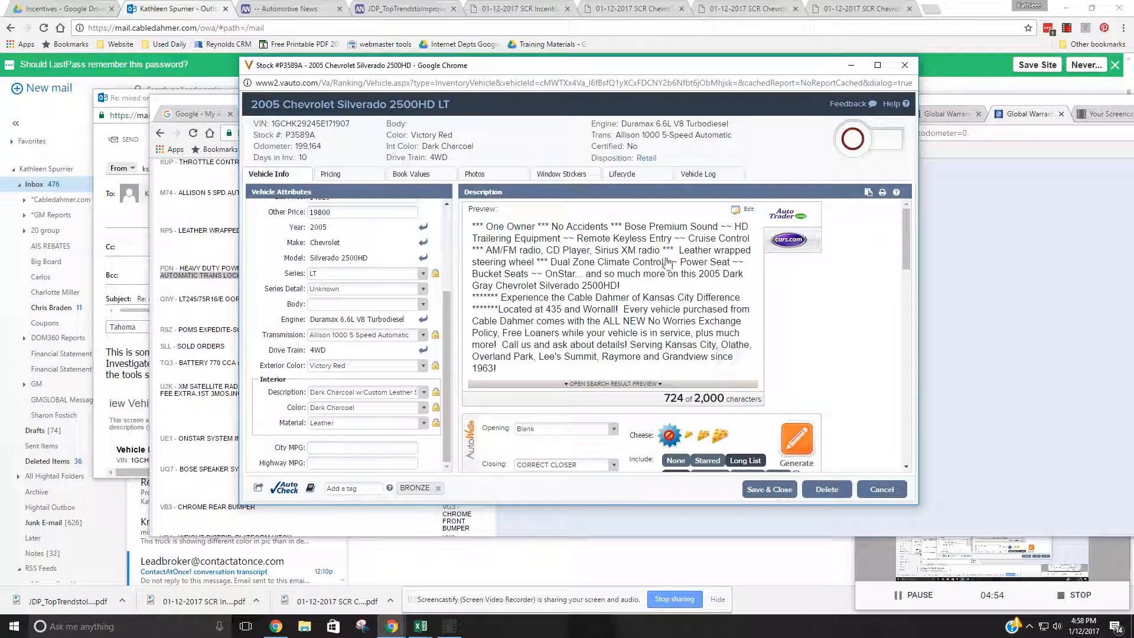
- Replace the color Dark Gray with Victory Red in the vehicle description, and save and close the record
left_click(727, 276)
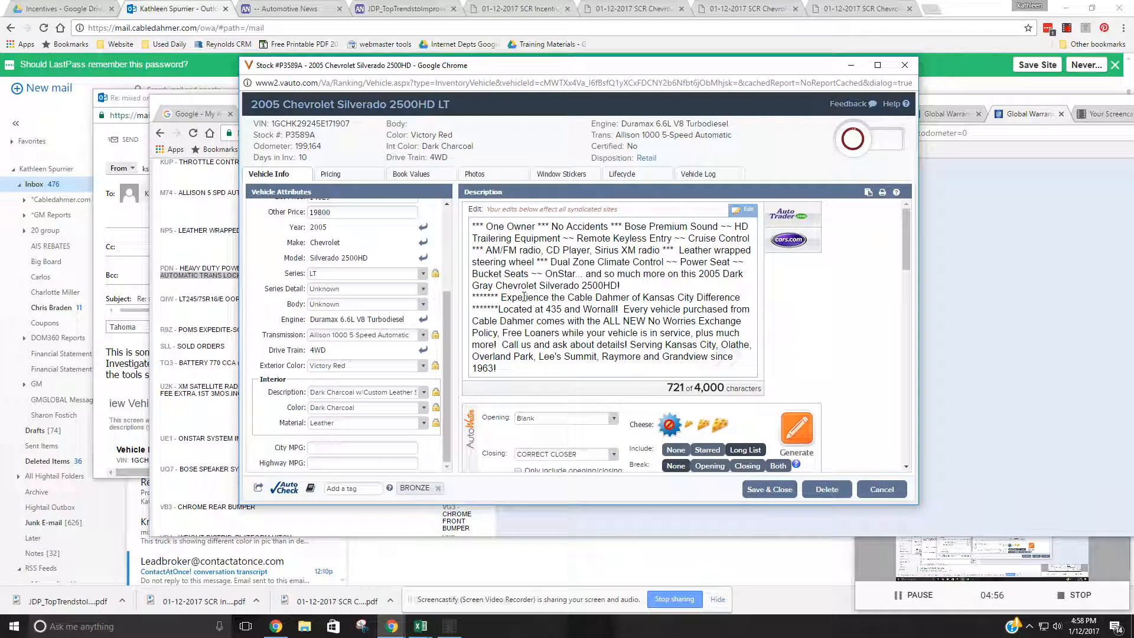
left_click_drag(493, 286, 489, 287)
key("BackSpace")
key("BackSpace")
key("BackSpace")
key("BackSpace")
key("BackSpace")
key("BackSpace")
key("BackSpace")
key("BackSpace")
key("BackSpace")
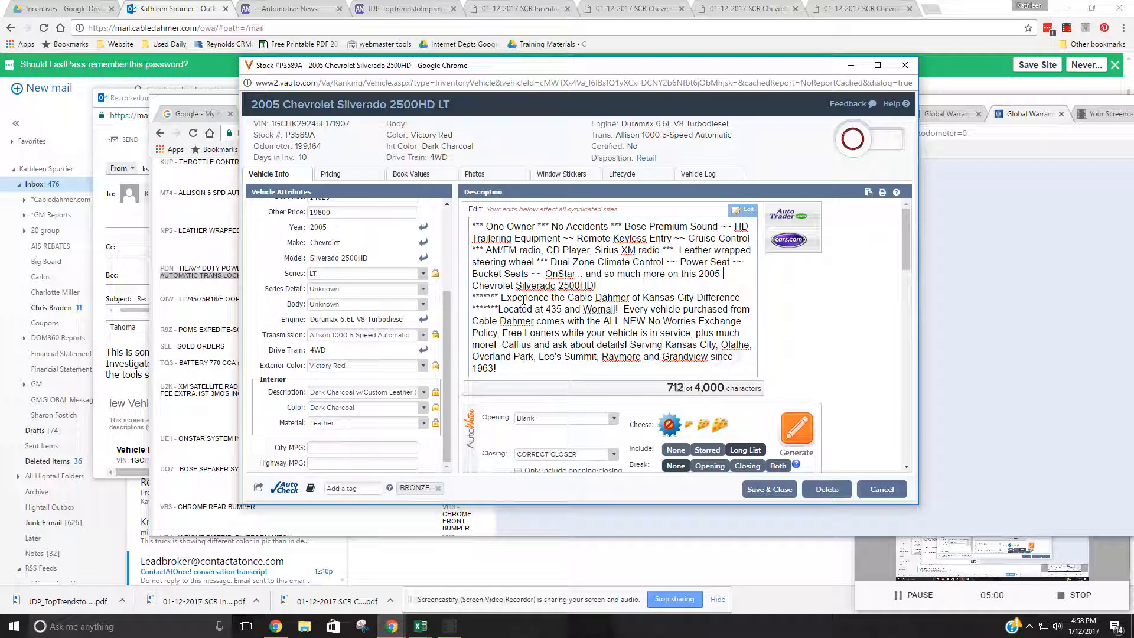
type("Victory Red")
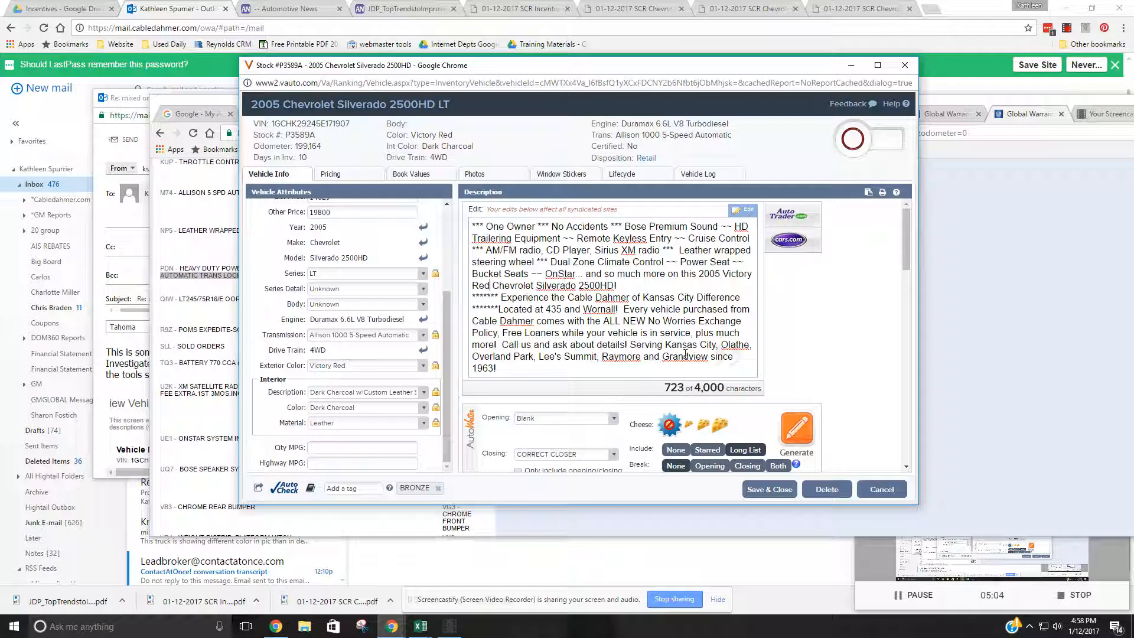
left_click(762, 490)
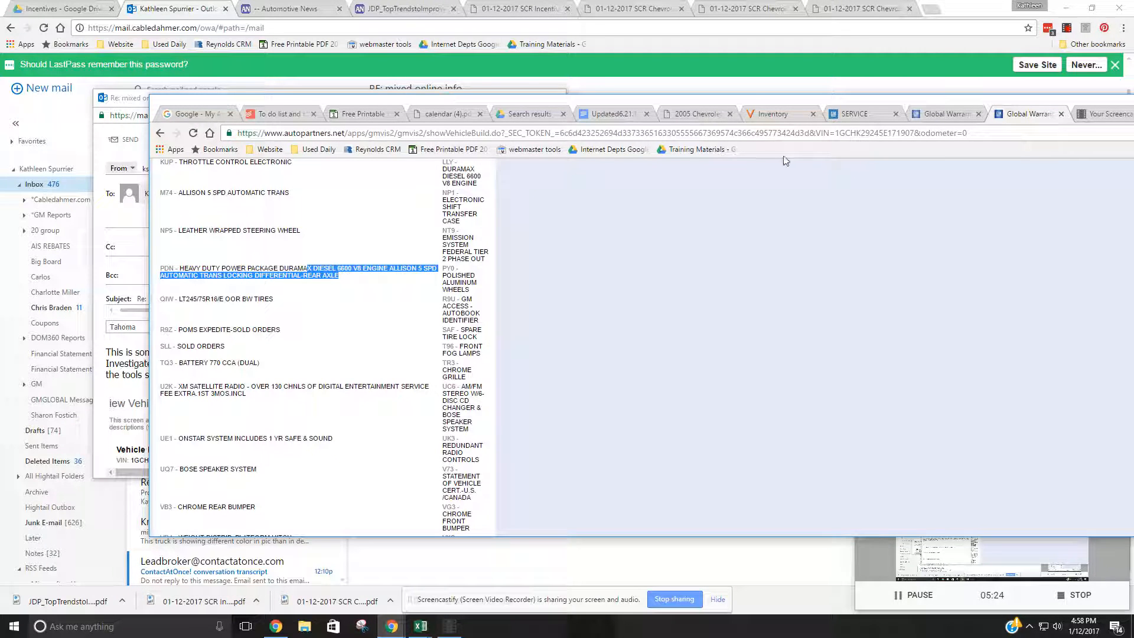
- Reopen the 2005 Silverado 2500HD from the vAuto inventory to check the updated color and description, and save and close it
left_click(785, 116)
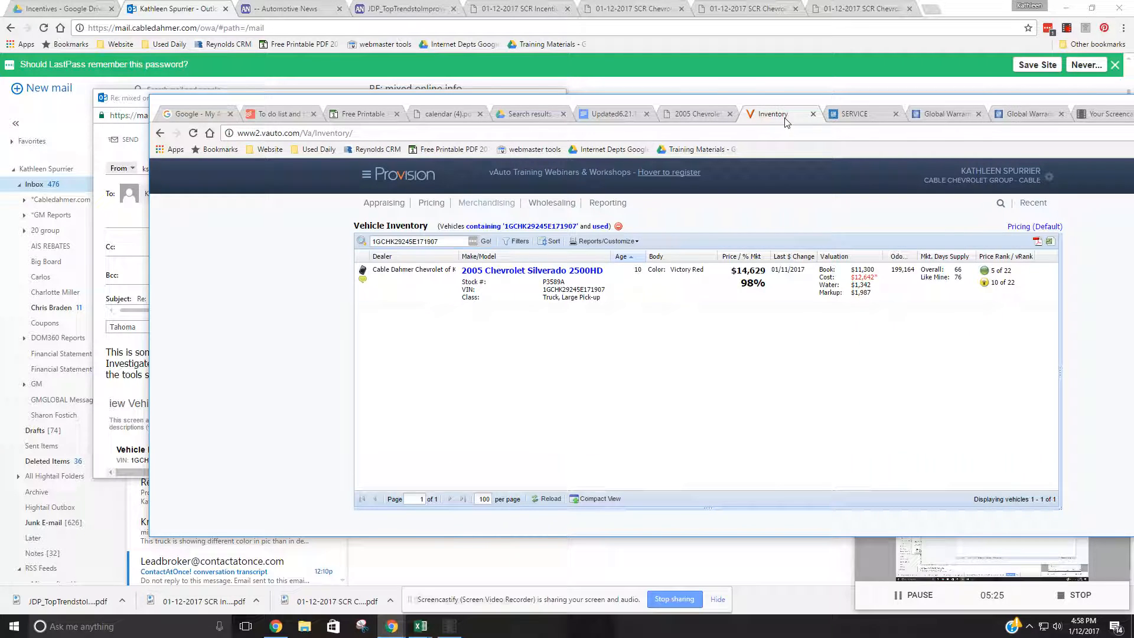
left_click(565, 273)
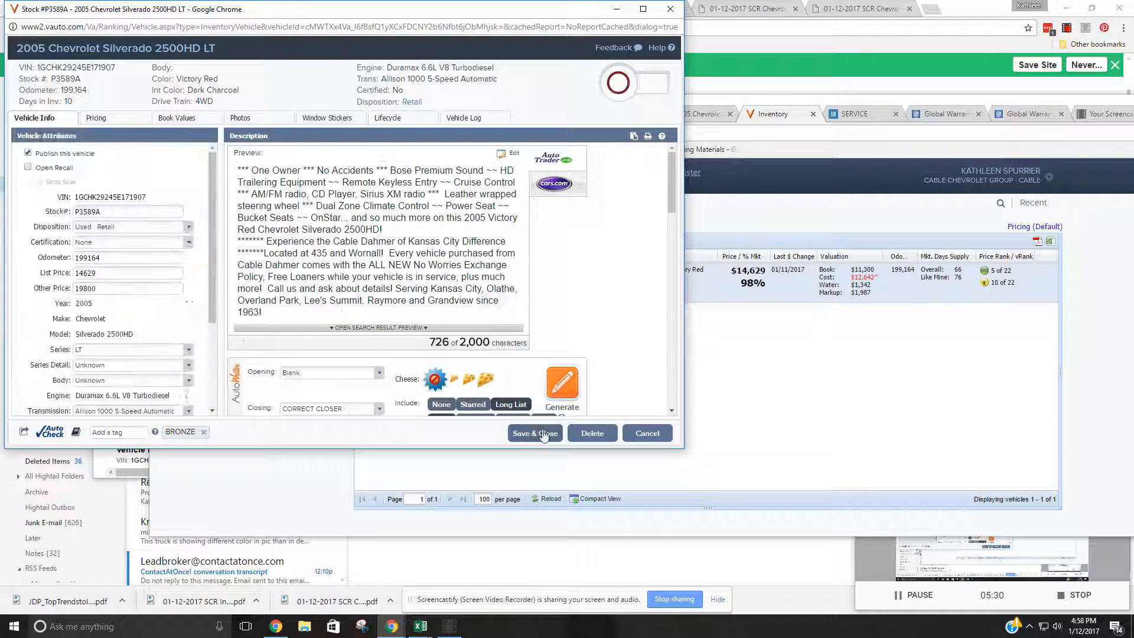
left_click(541, 436)
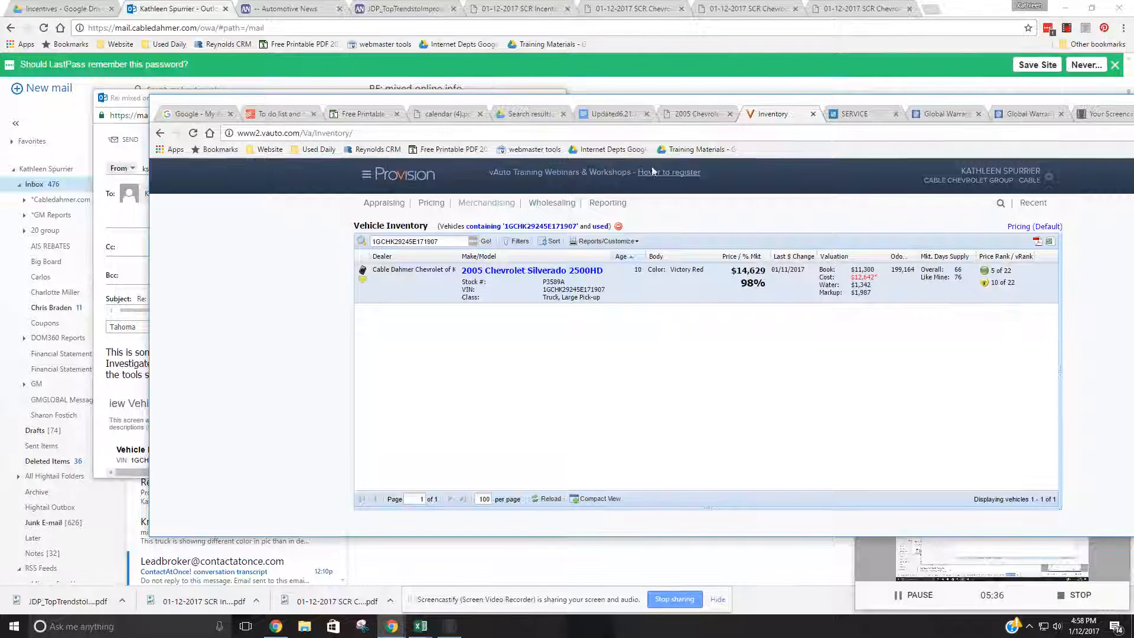
mouse_move(656, 172)
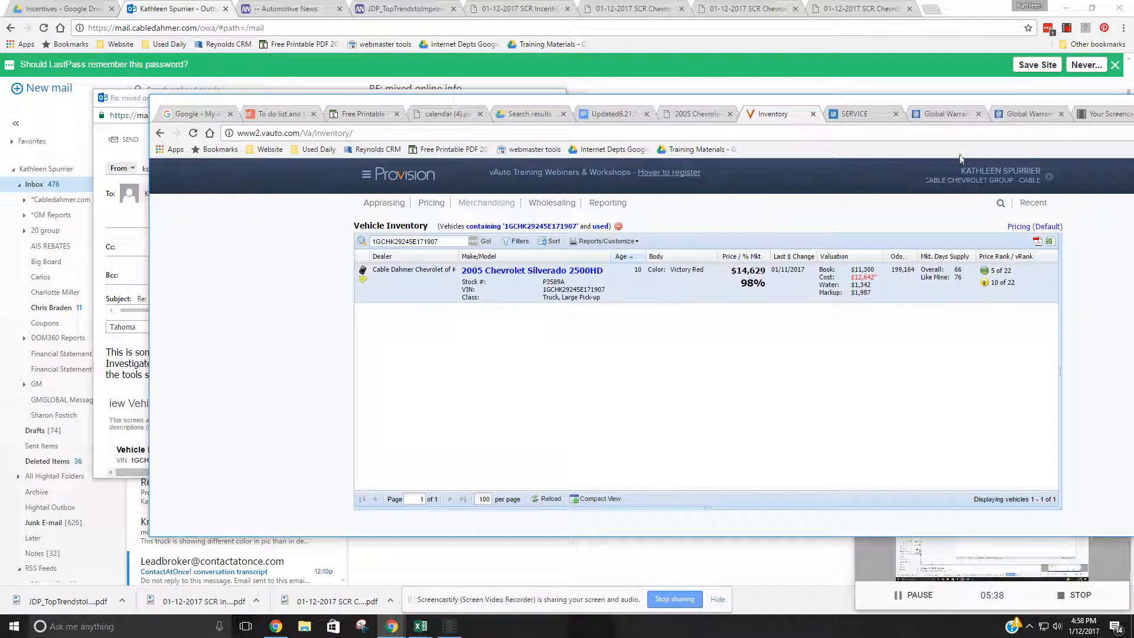
left_click_drag(1095, 122, 1041, 120)
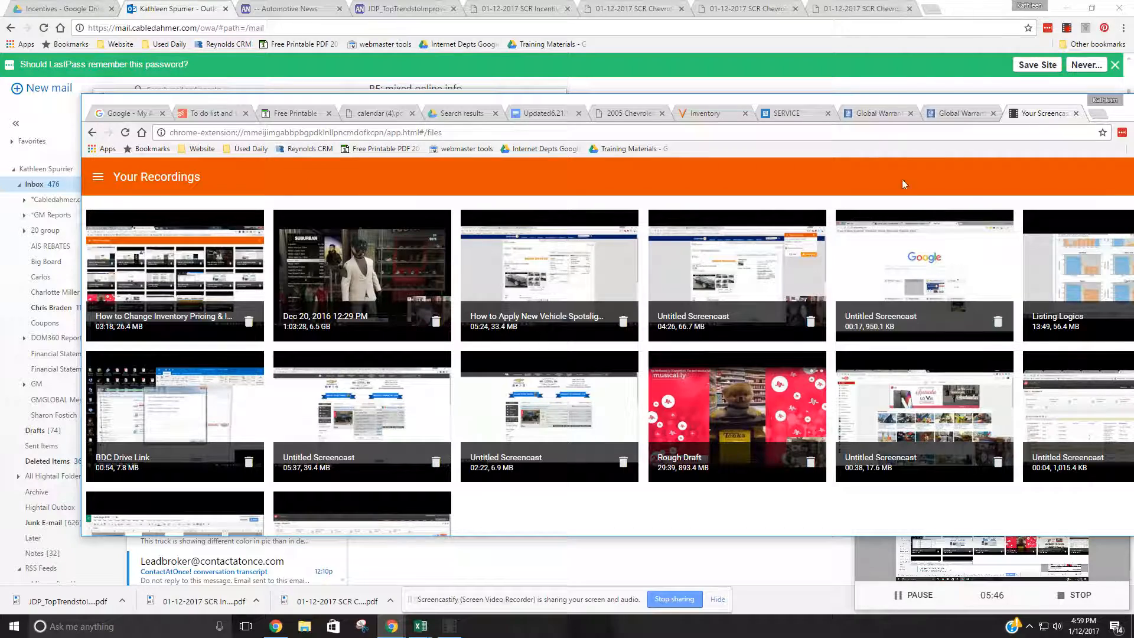
left_click_drag(277, 104, 209, 16)
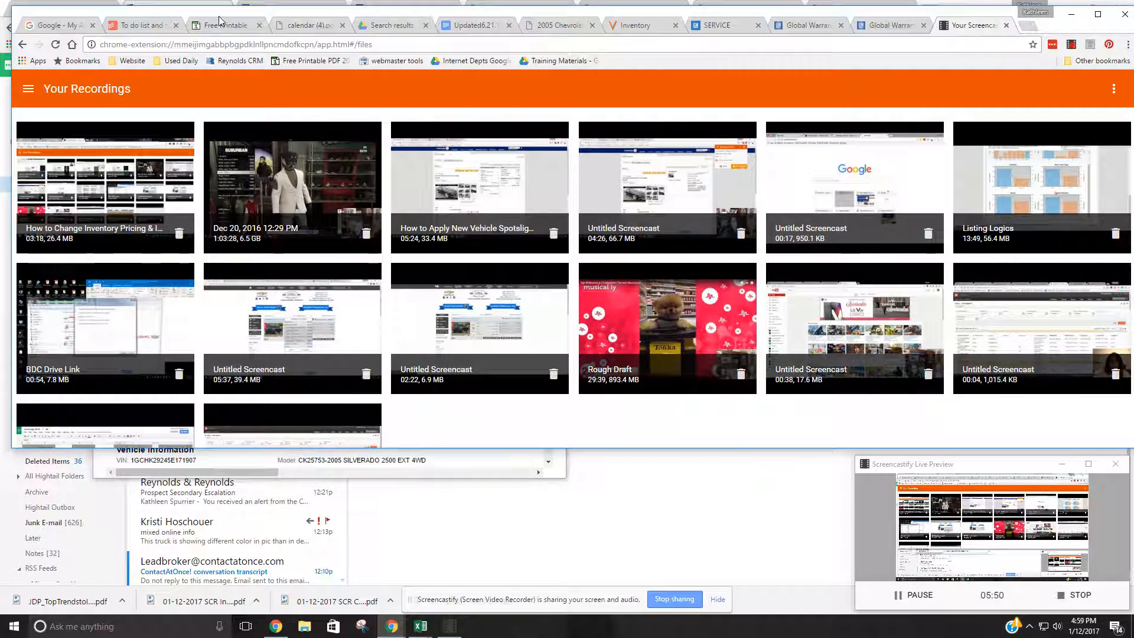